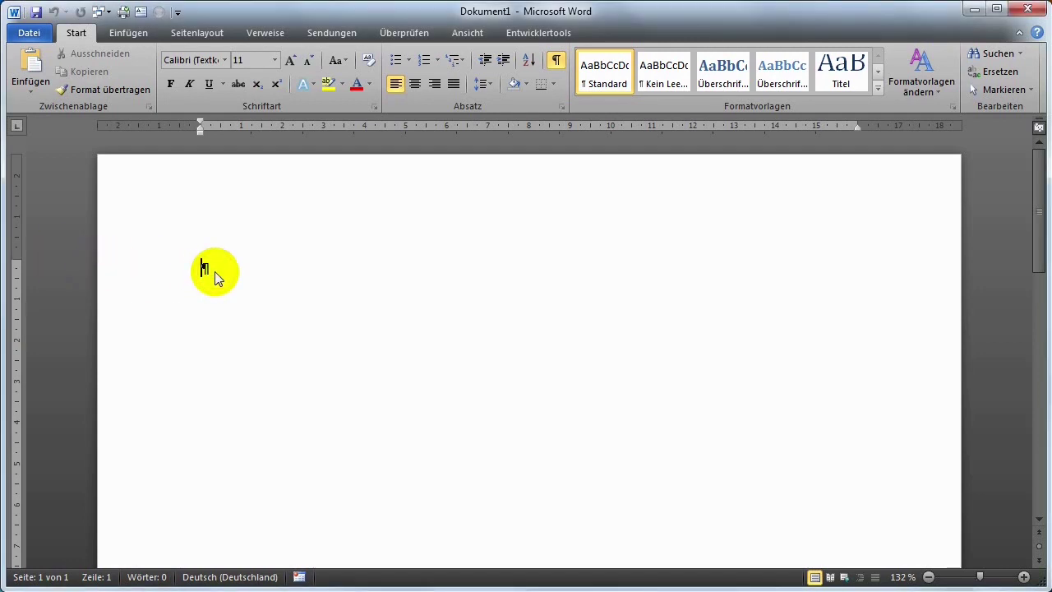
Type the =rand(12,12) filler-text formula on the first line of the blank document.
text(=rand(12,12)
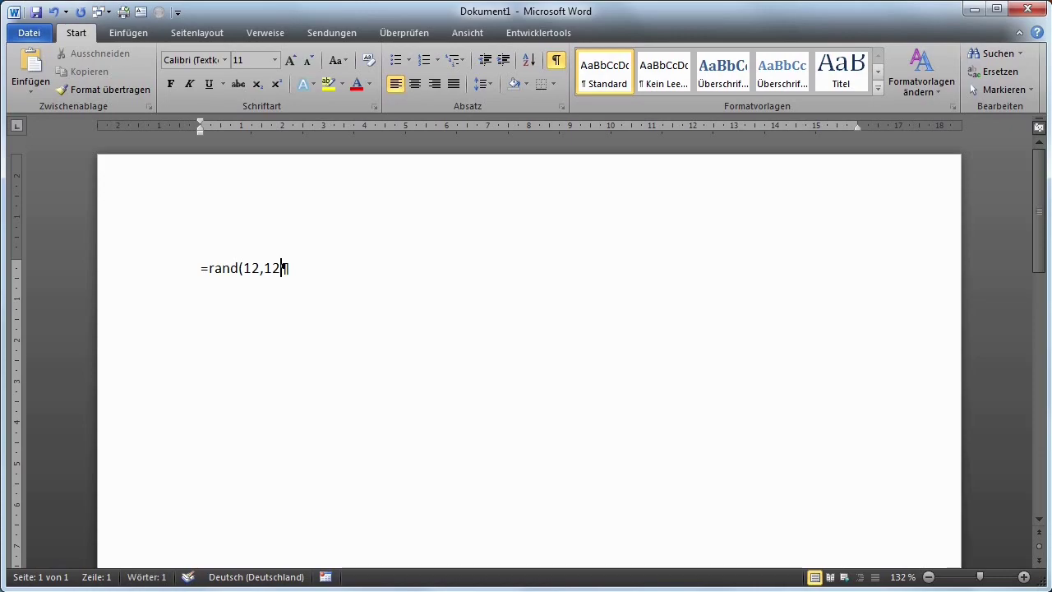
Expand =rand(12,12) into five pages of German filler text, then zoom out to the page 1–2 break.
key(Return)
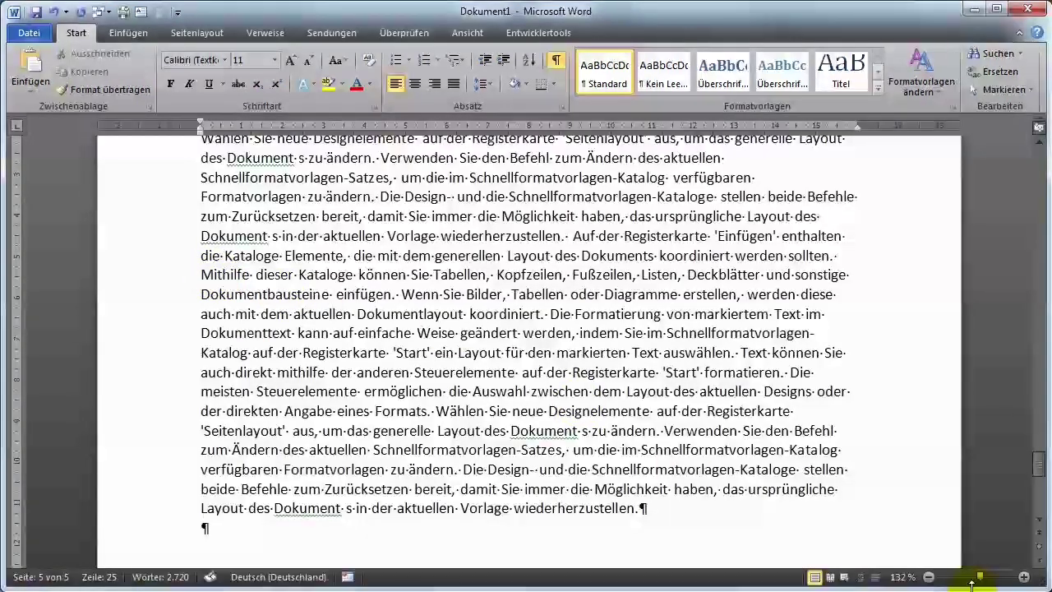
mouse_move(979, 582)
mouse_down()
mouse_move(949, 582)
mouse_move(976, 582)
mouse_up()
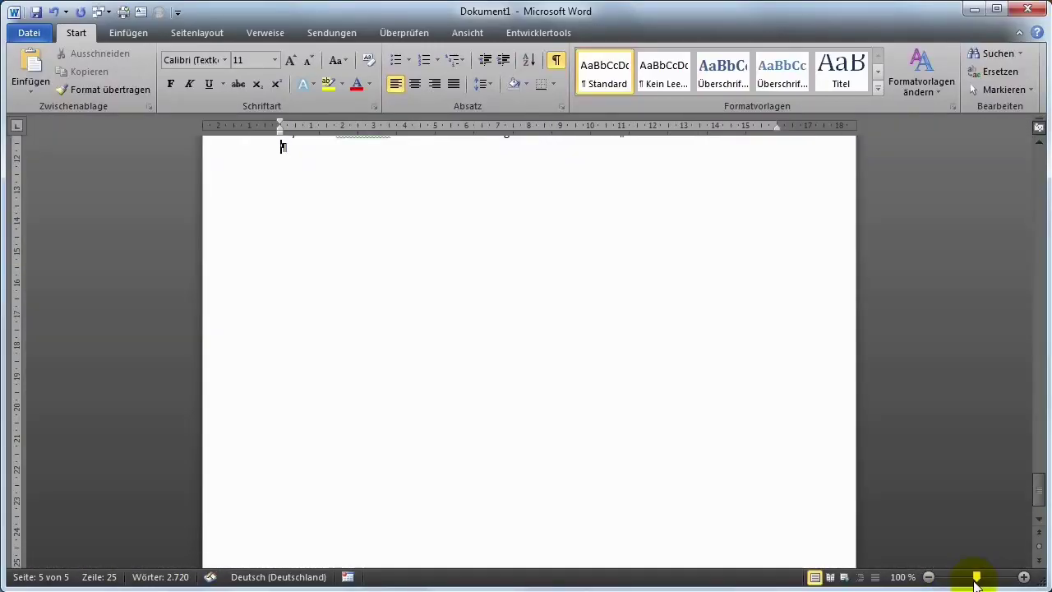
drag(1037, 490, 1037, 193)
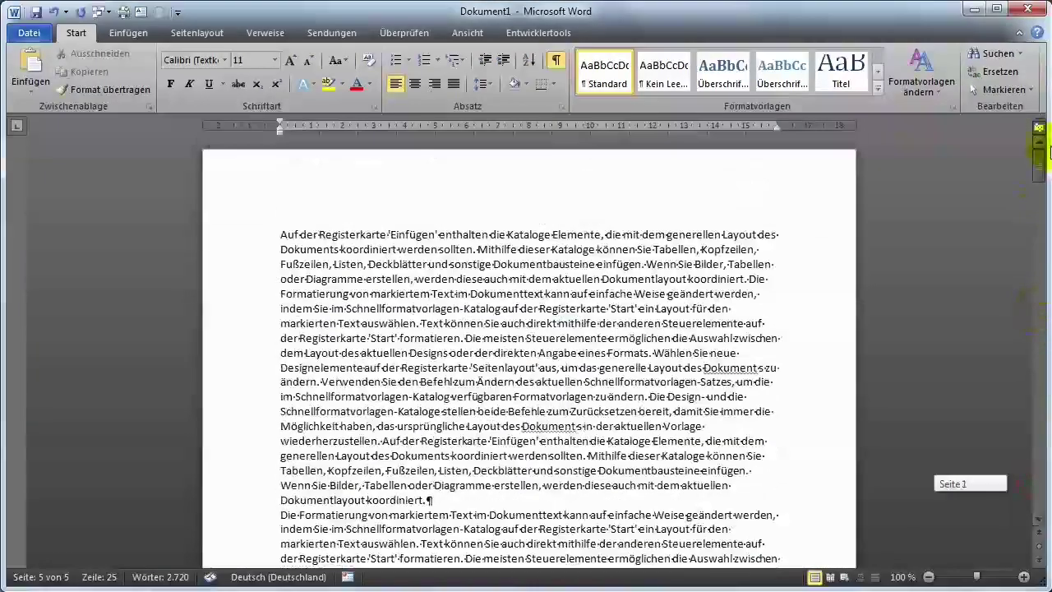
scroll(592, 325, down, 3)
scroll(592, 324, down, 7)
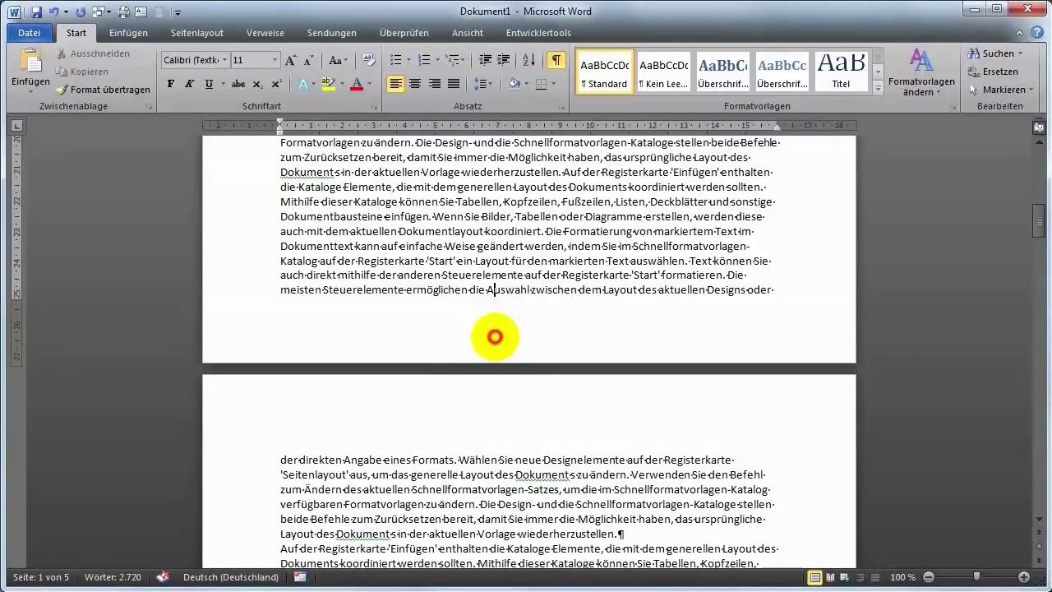
Add the centred Einfache Zahl 2 page number to the bottom of every page's footer.
double_click(495, 336)
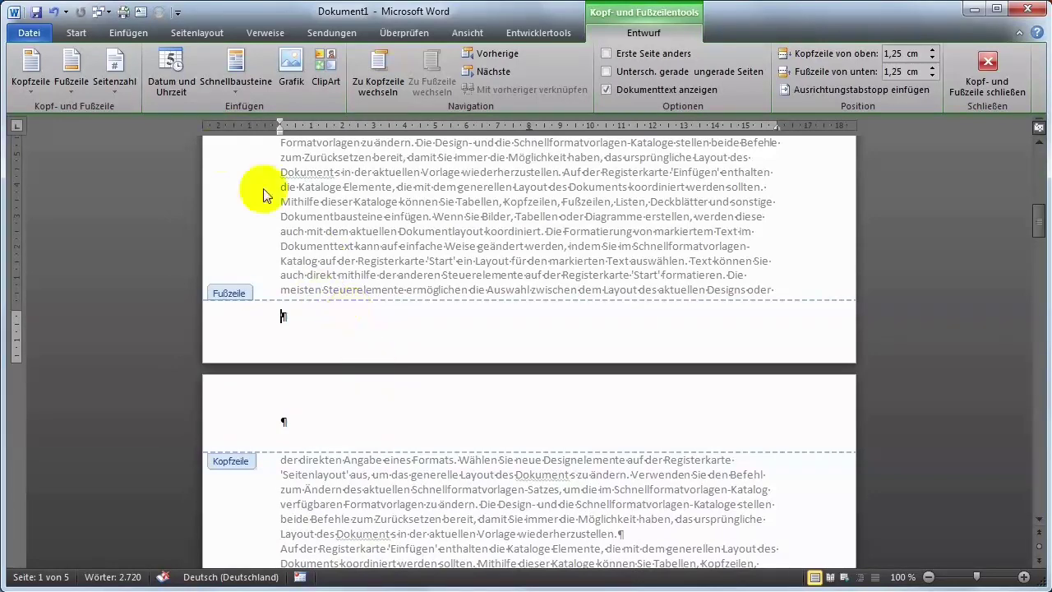
click(119, 93)
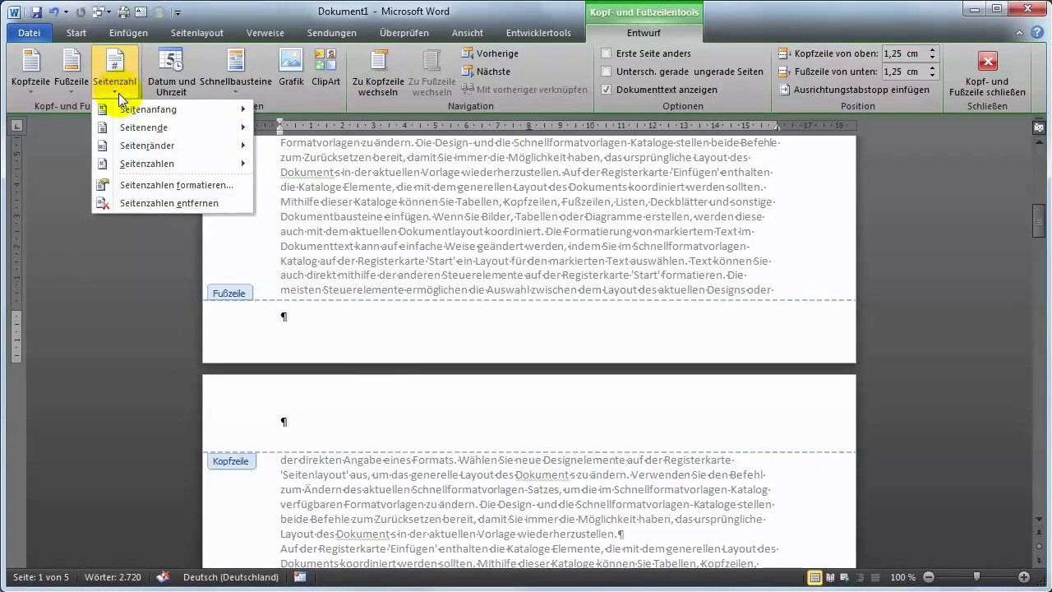
click(182, 132)
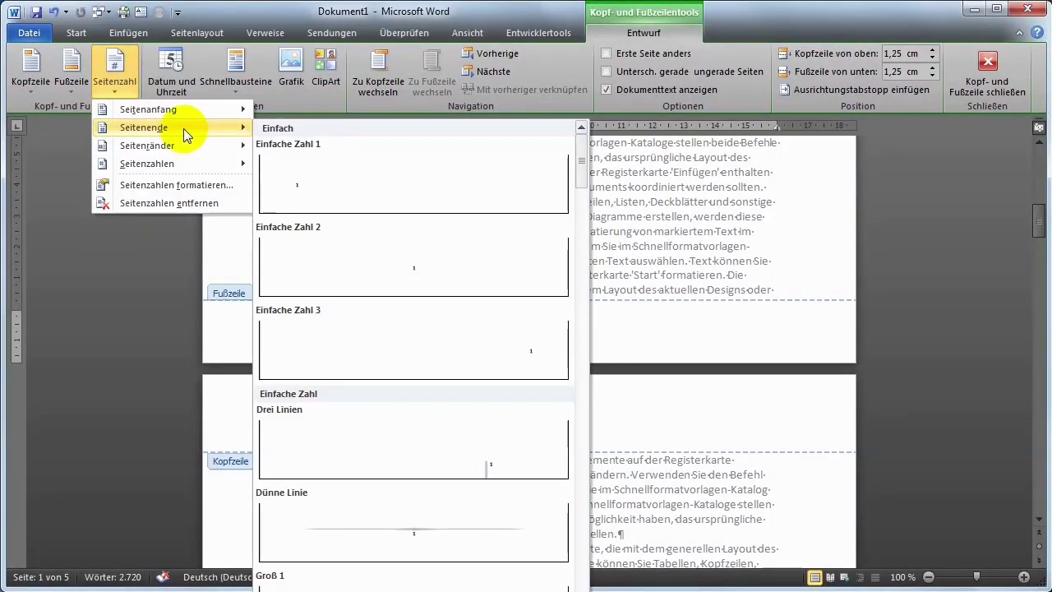
click(431, 264)
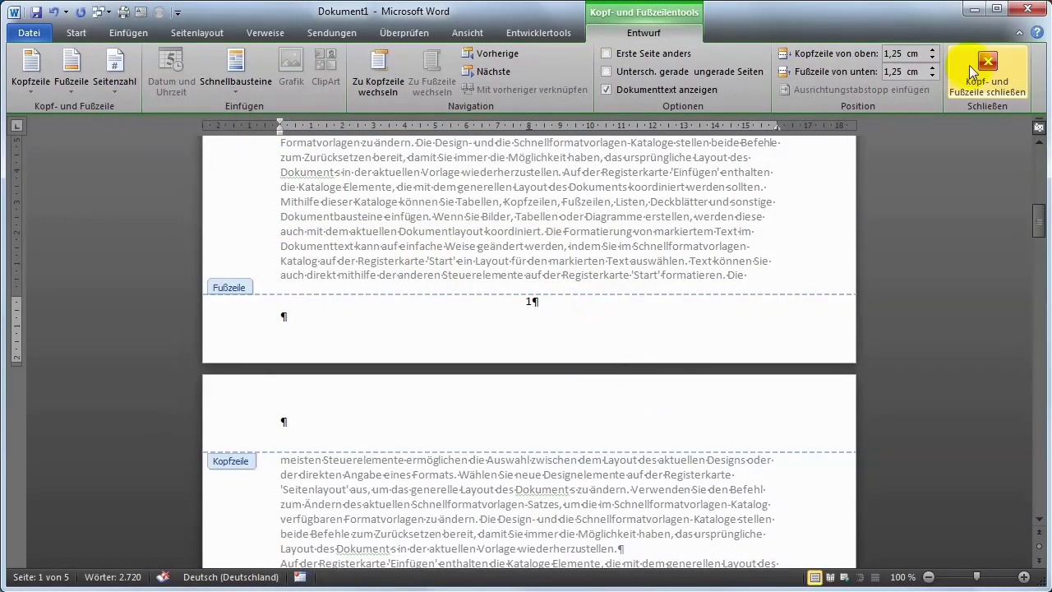
click(985, 69)
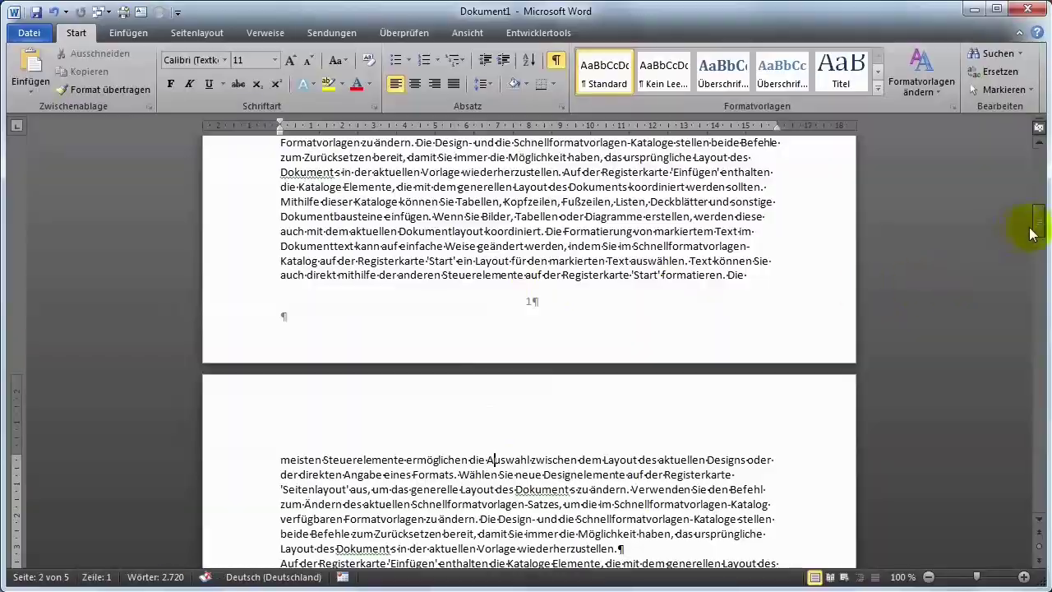
Add a Deckblatt line at the top followed by a page break, pushing the text to page 2.
mouse_move(1037, 223)
mouse_down()
mouse_move(1040, 421)
mouse_move(1038, 153)
mouse_up()
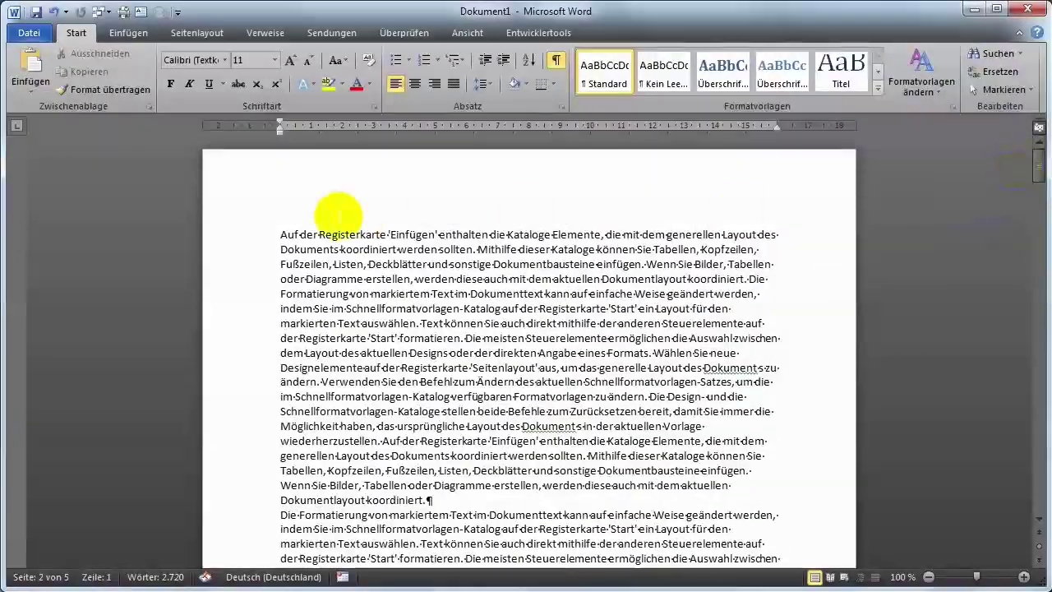
click(279, 234)
key(Return)
key(Return)
key(Return)
key(Return)
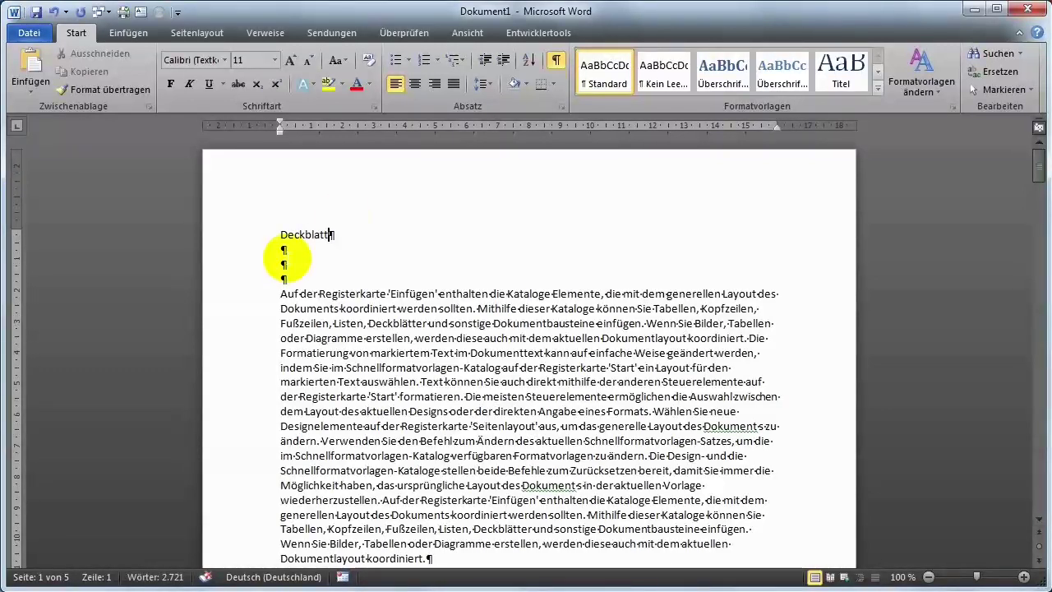
click(144, 31)
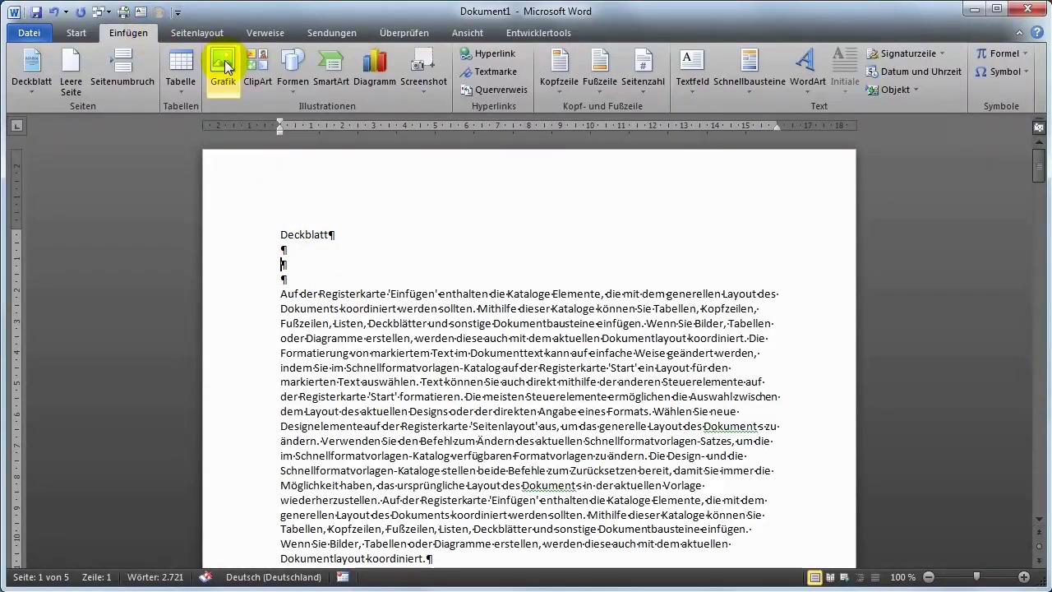
click(119, 73)
scroll(550, 258, down, 3)
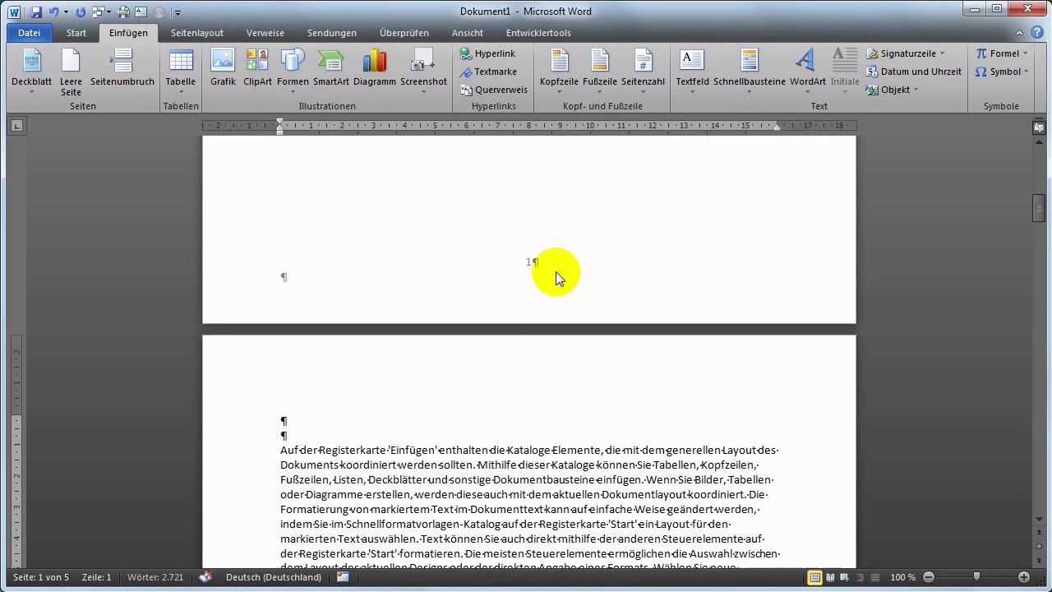
scroll(557, 271, down, 2)
scroll(537, 195, up, 2)
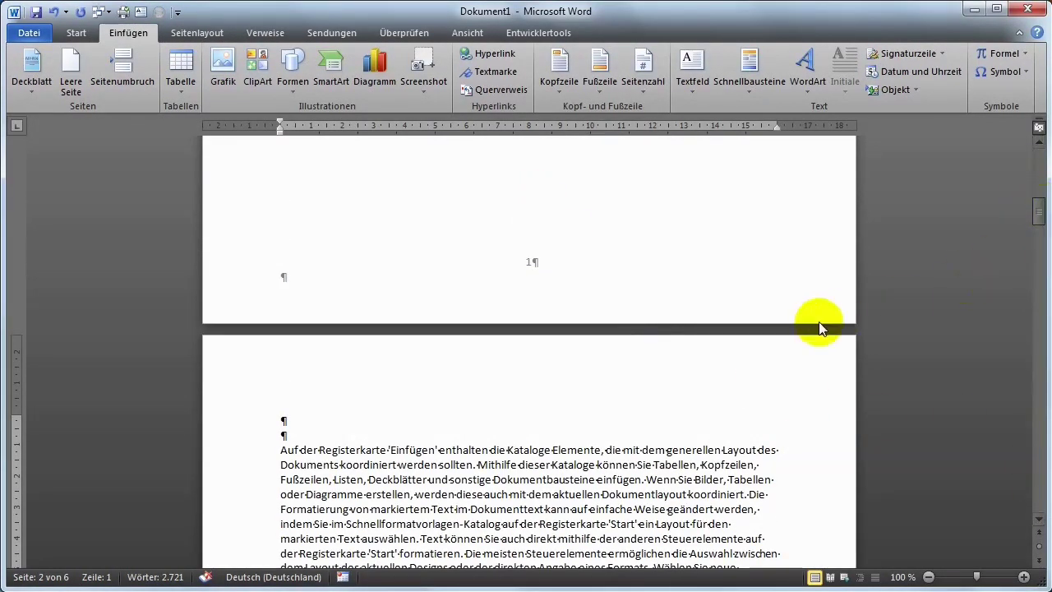
scroll(777, 335, down, 2)
scroll(781, 337, down, 2)
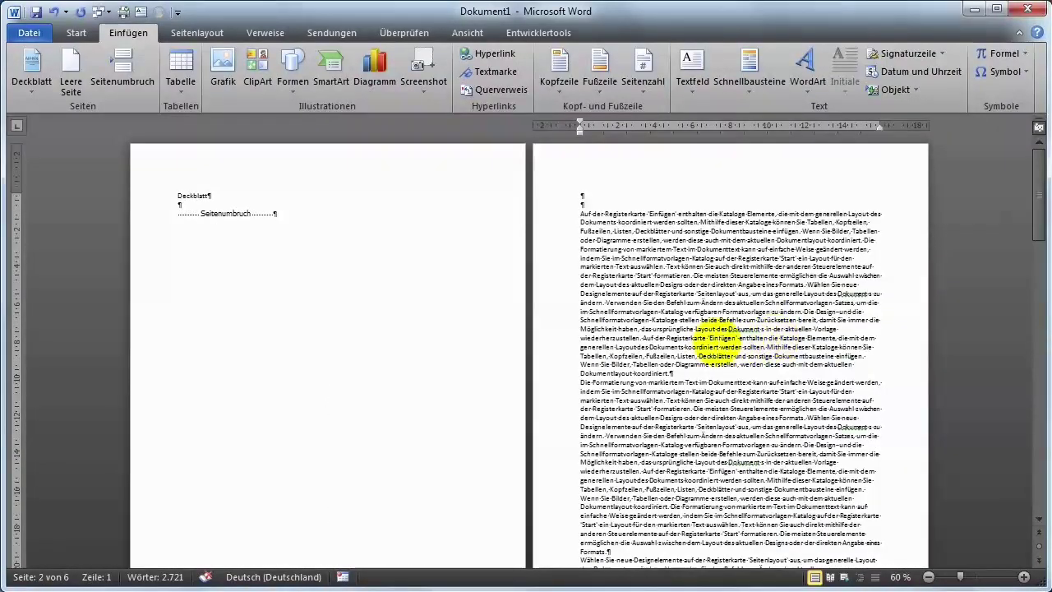
scroll(469, 369, down, 9)
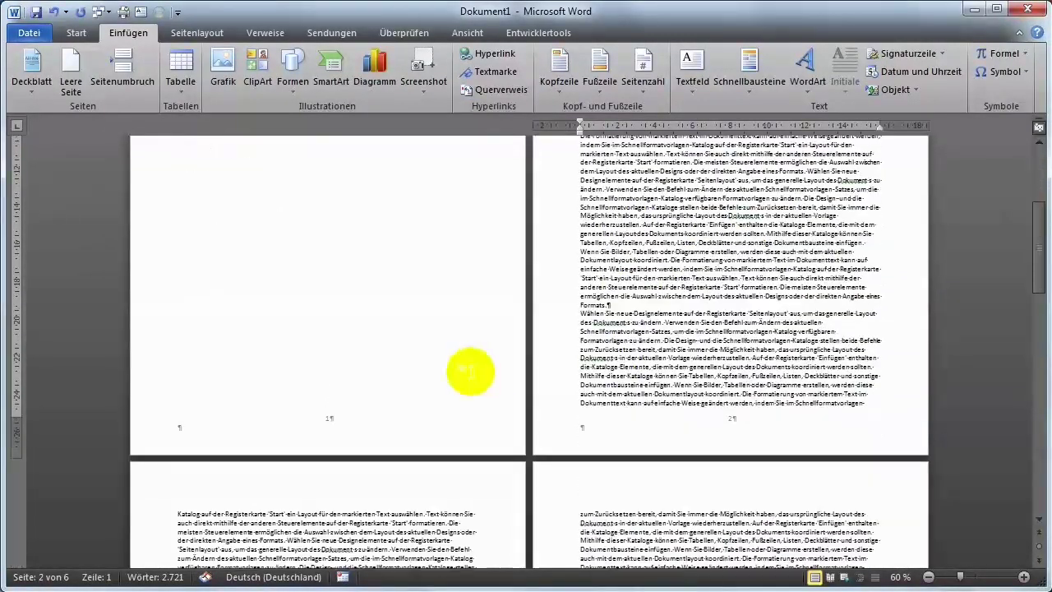
Turn on Erste Seite anders so the first page footer has no page number.
double_click(343, 432)
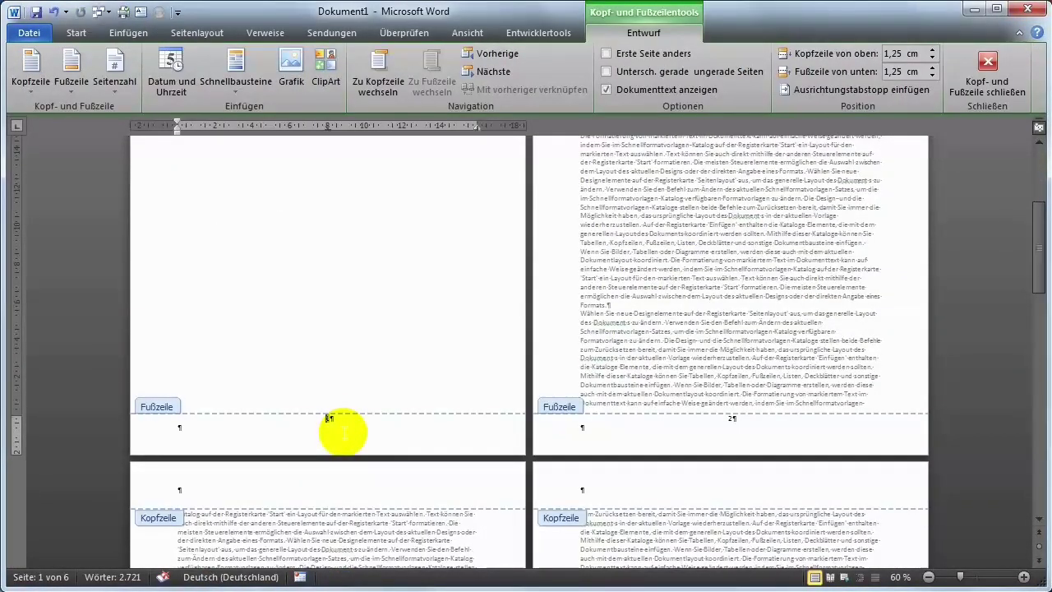
click(617, 56)
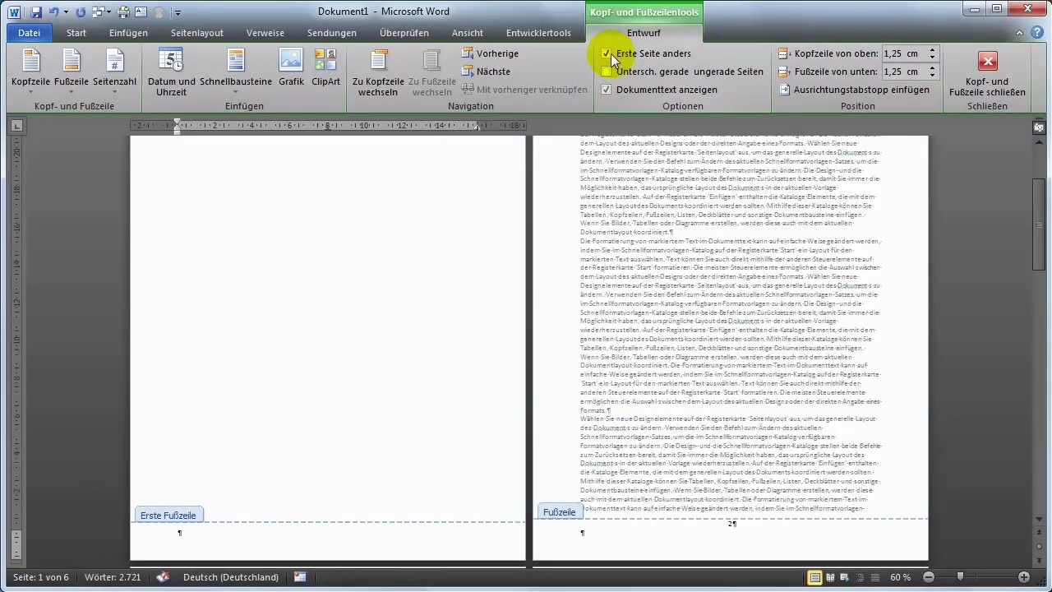
click(987, 78)
Delete the page break after Deckblatt, leaving five pages.
scroll(387, 430, down, 2)
scroll(327, 372, down, 3)
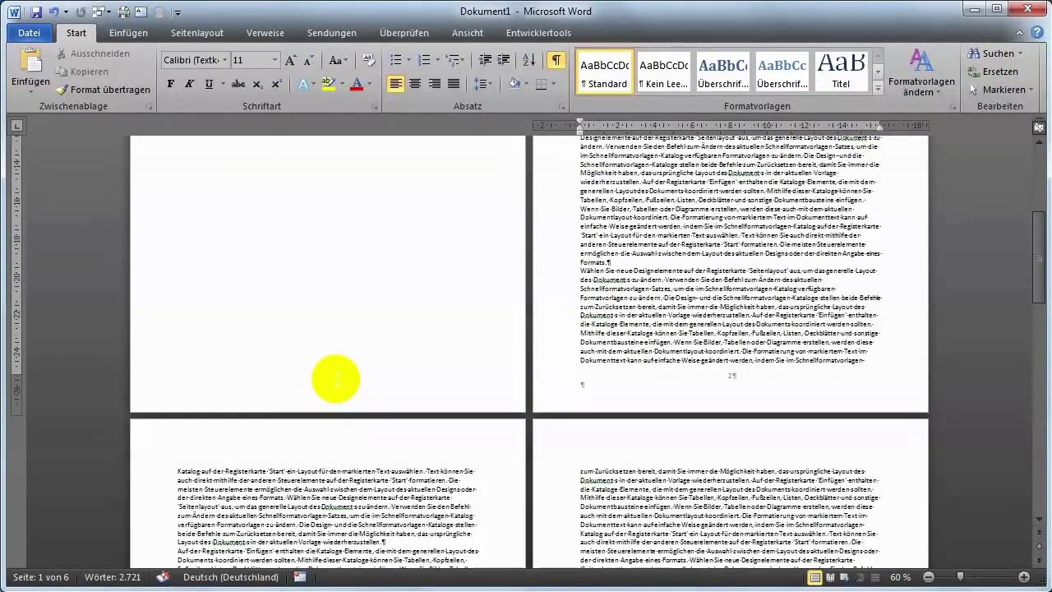
scroll(336, 376, up, 3)
scroll(336, 376, up, 4)
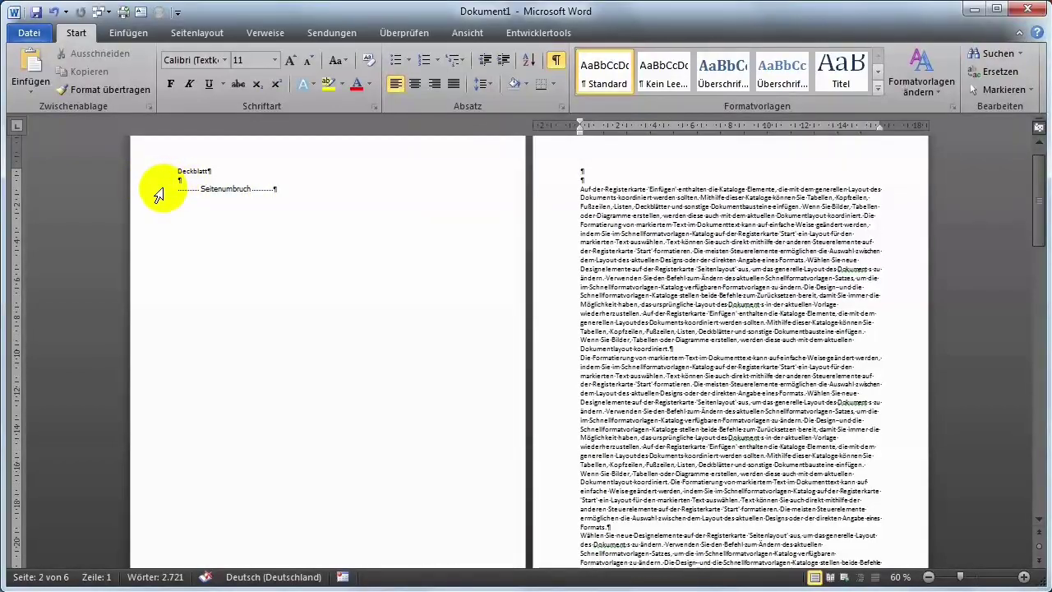
key(Delete)
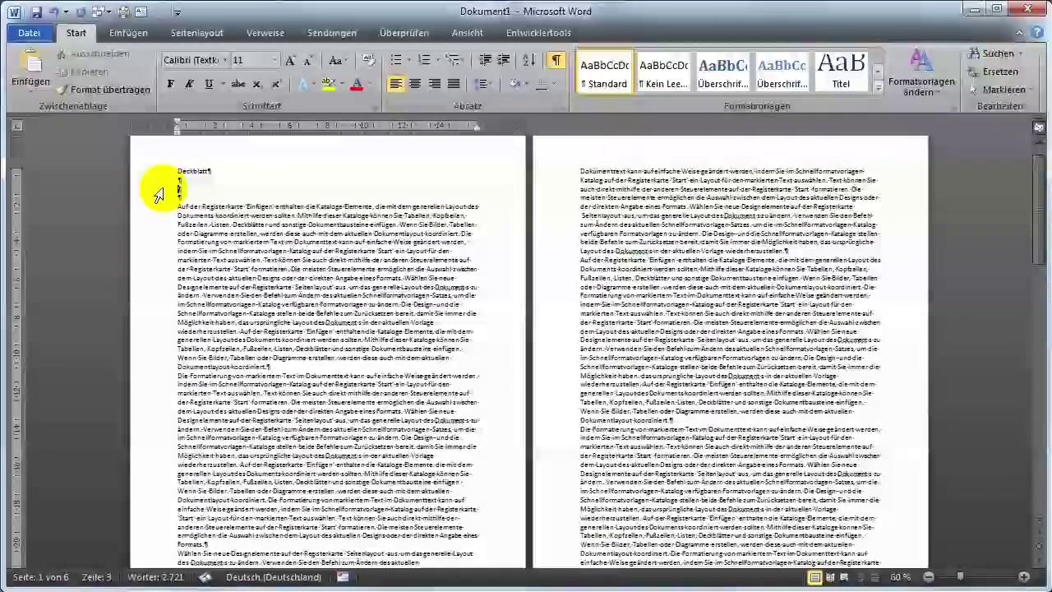
scroll(308, 284, down, 3)
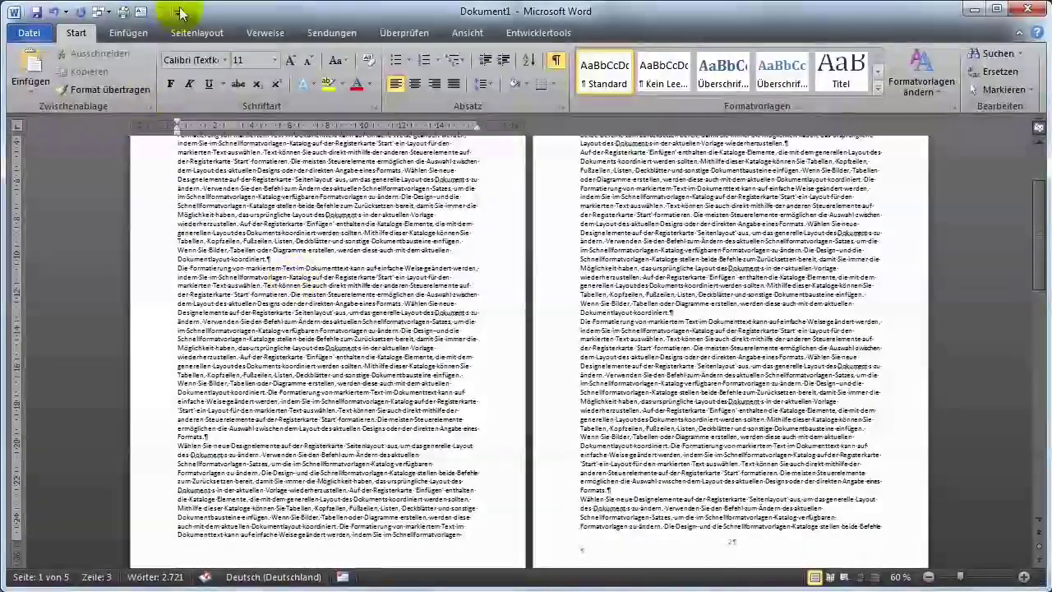
Insert the Austin cover page design at the front, making the document six pages.
click(128, 32)
click(37, 69)
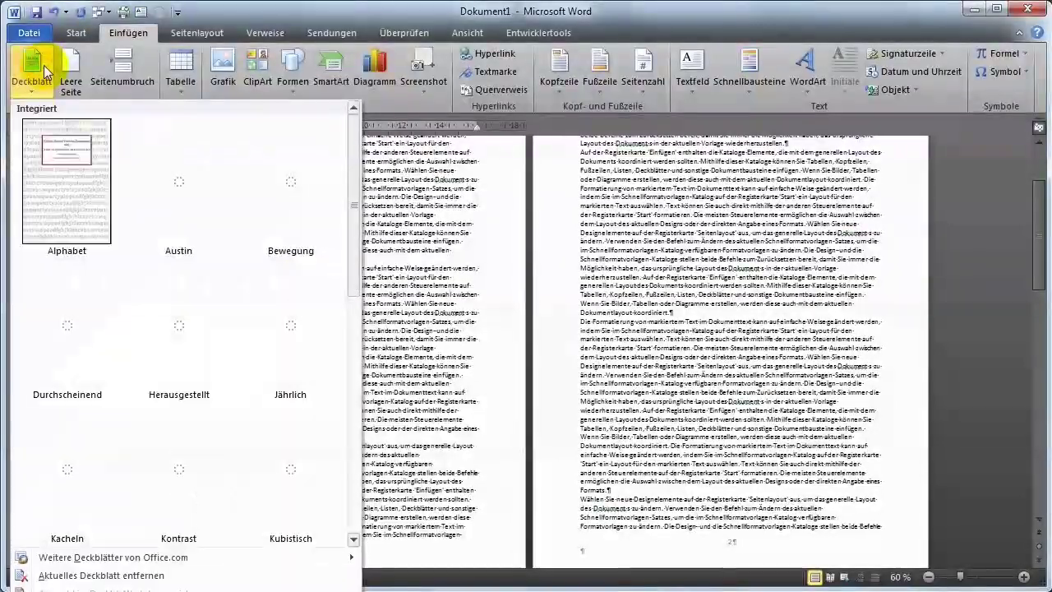
click(191, 189)
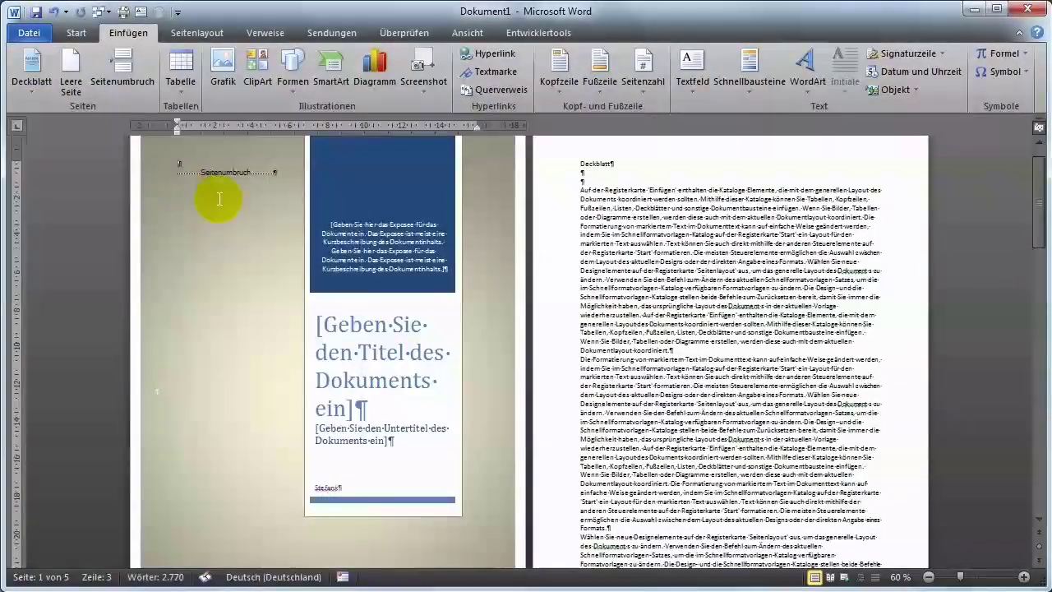
scroll(416, 392, down, 1)
scroll(482, 395, down, 4)
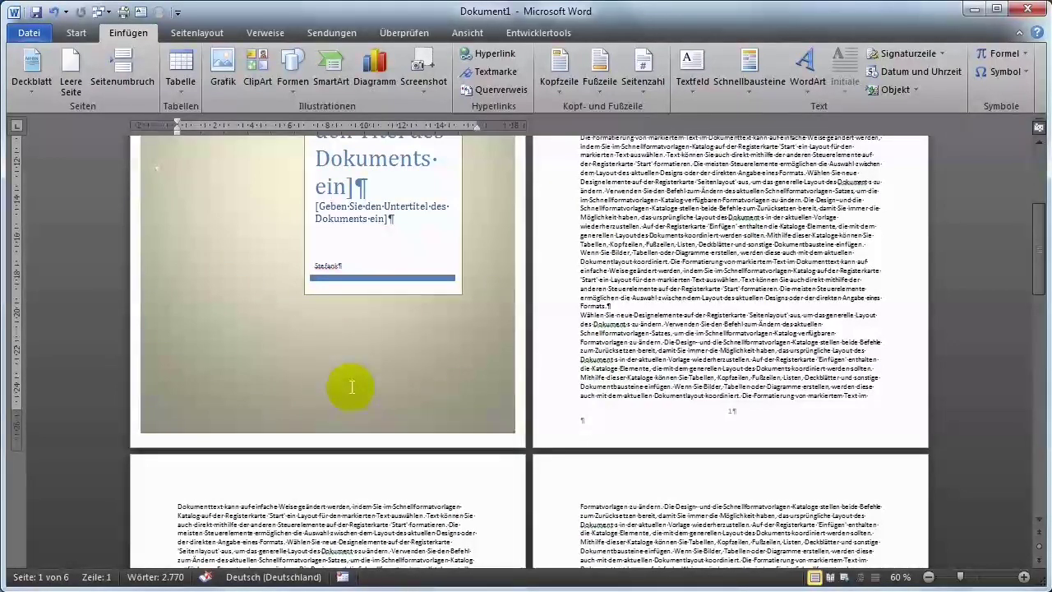
Set page numbering to begin at 2 in Seitenzahlen formatieren, then close the footer.
double_click(743, 424)
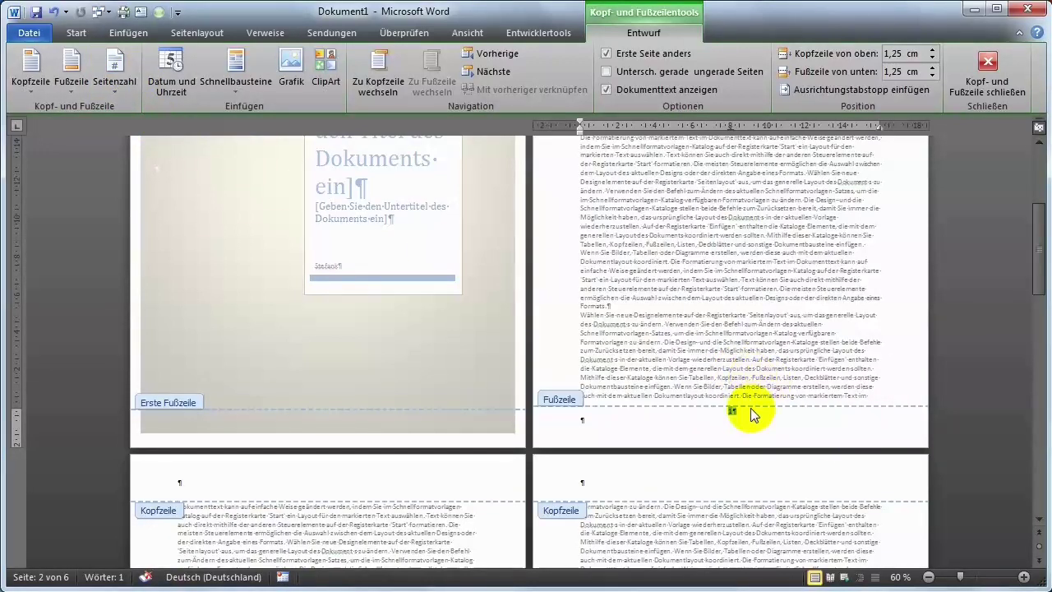
click(116, 82)
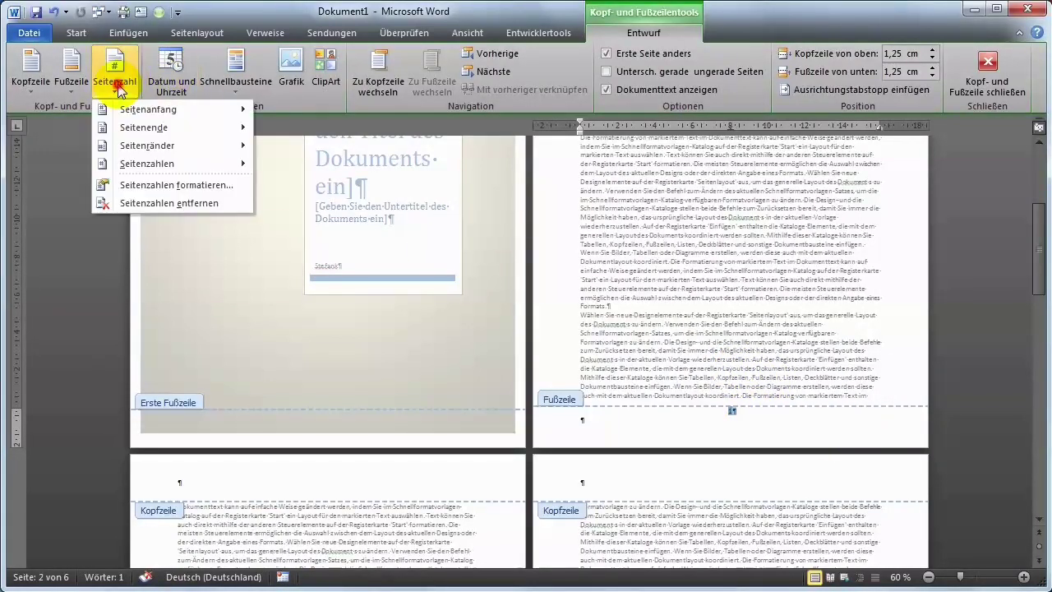
click(175, 185)
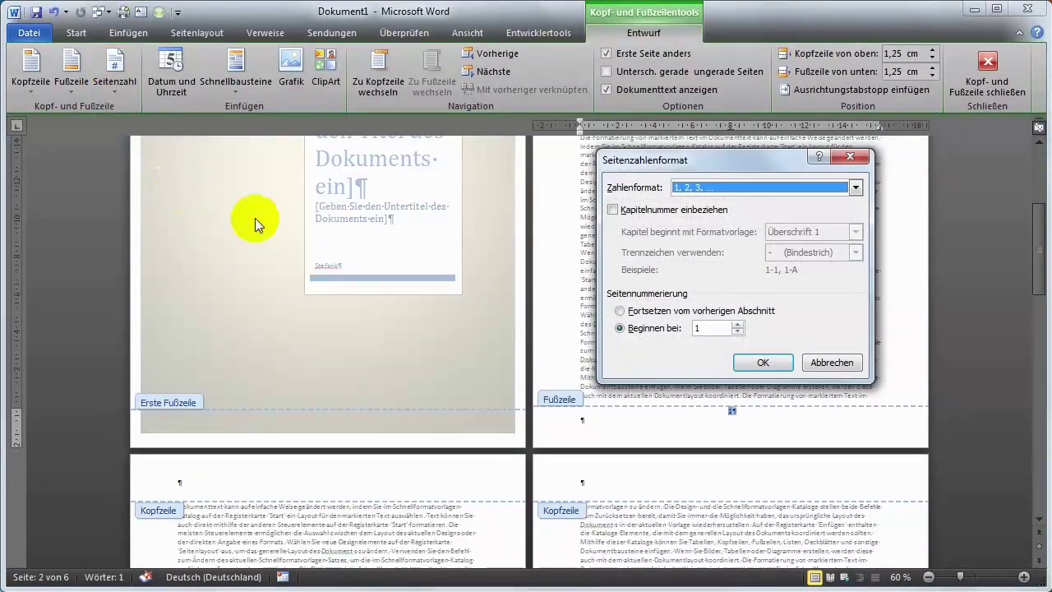
click(737, 325)
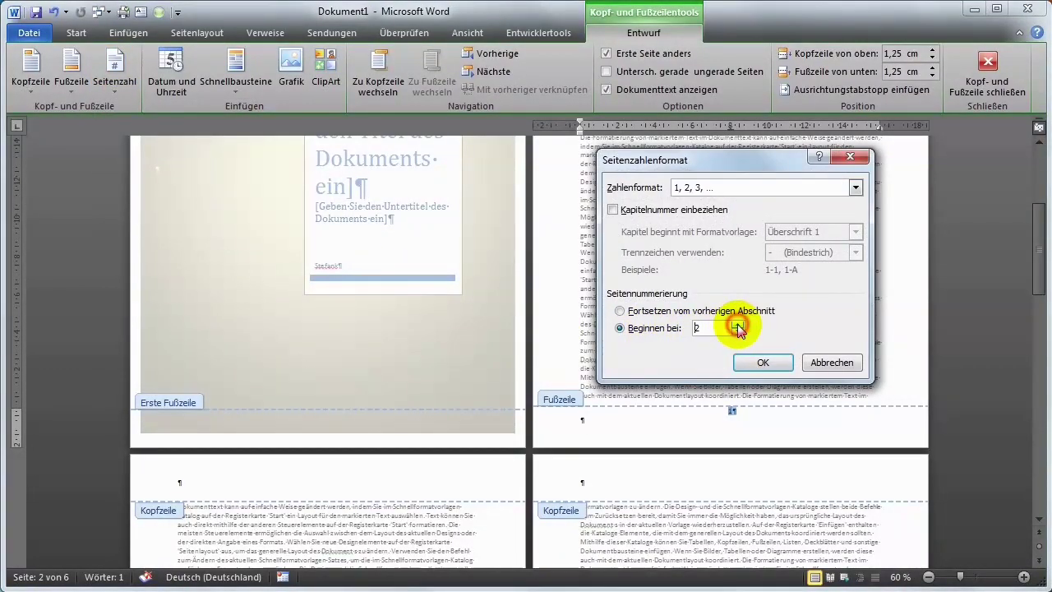
click(764, 363)
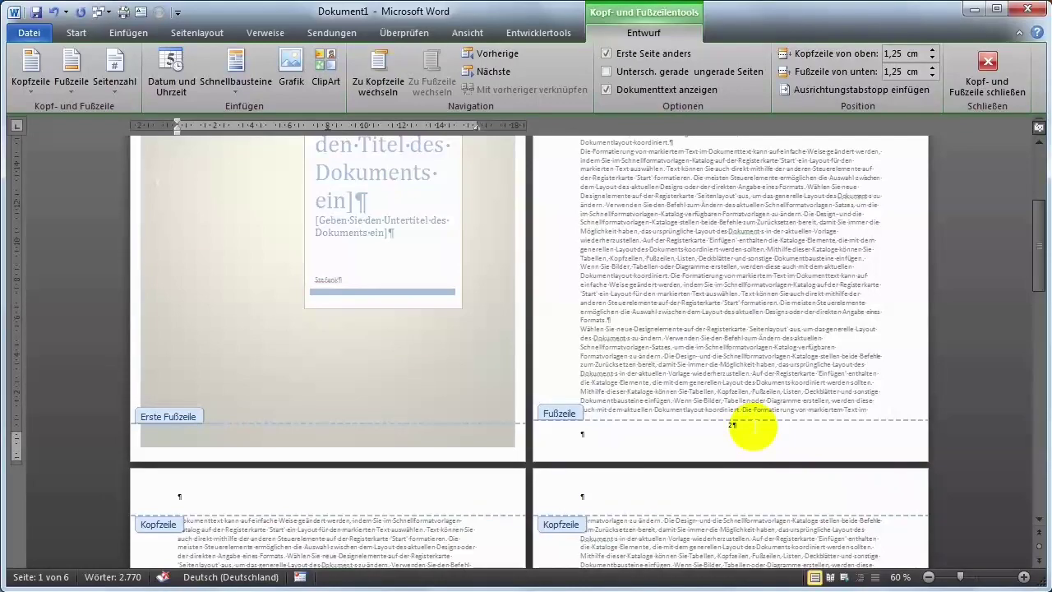
click(1005, 72)
Replace Deckblatt on page 2 with 'Überschrift' and apply the Überschrift 1 style.
scroll(751, 364, down, 5)
scroll(751, 364, down, 2)
scroll(749, 370, up, 4)
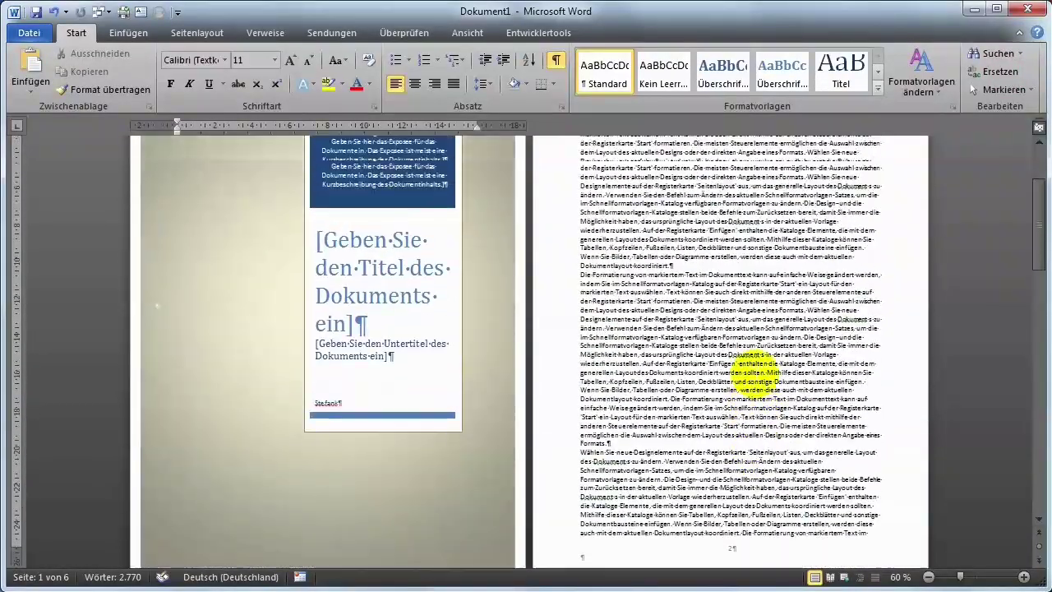
scroll(749, 370, up, 3)
click(563, 205)
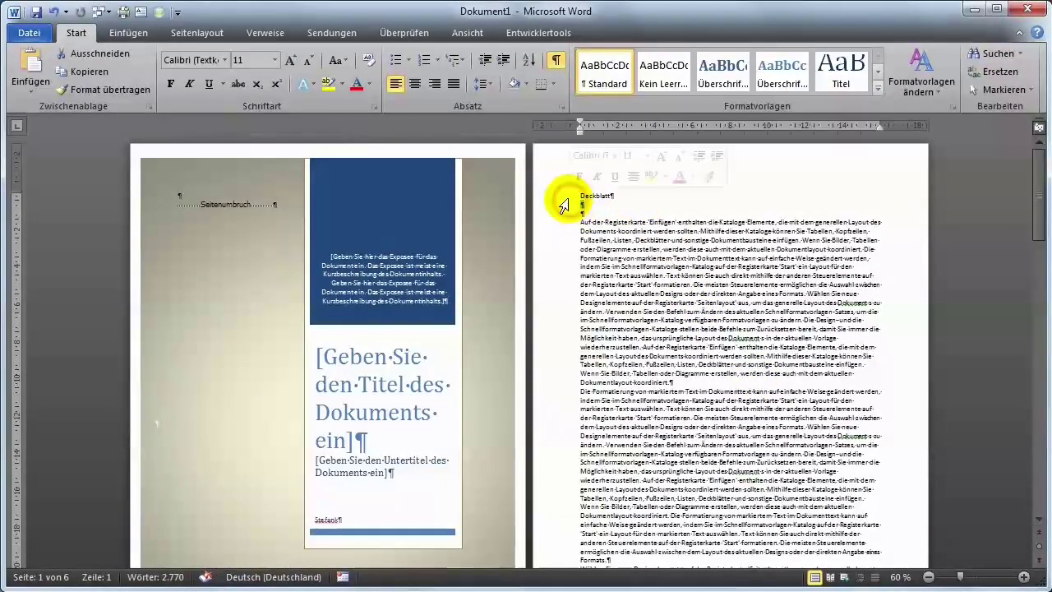
click(565, 197)
scroll(653, 320, up, 3)
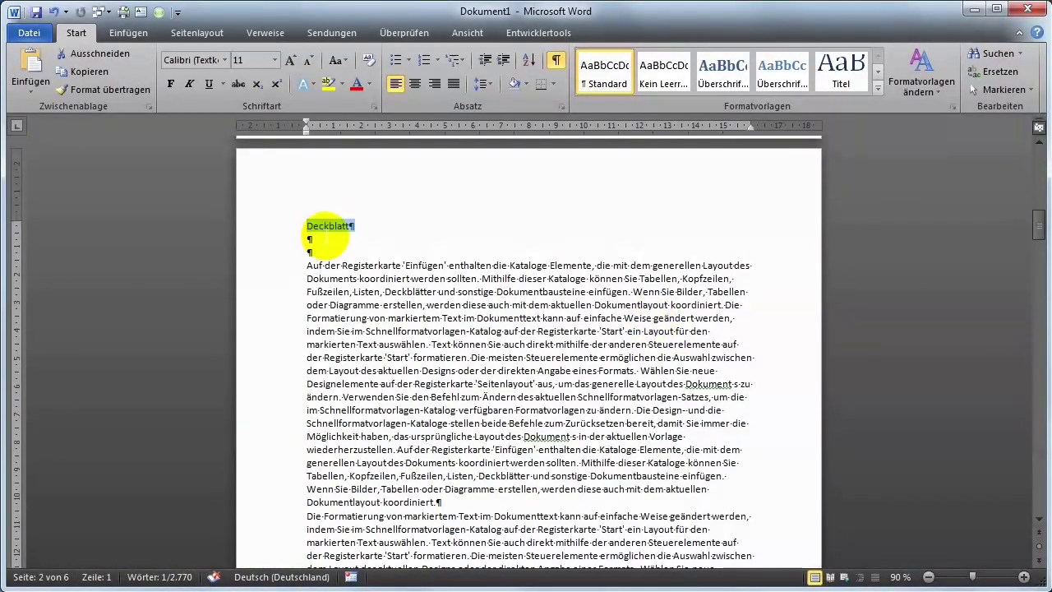
key(Delete)
text(Überschrift)
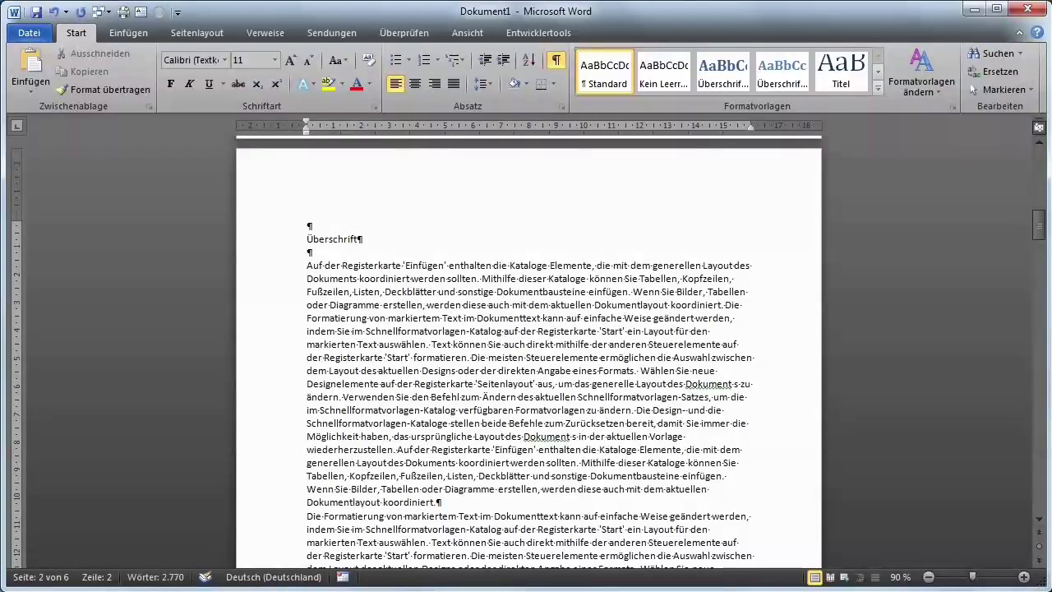
click(272, 238)
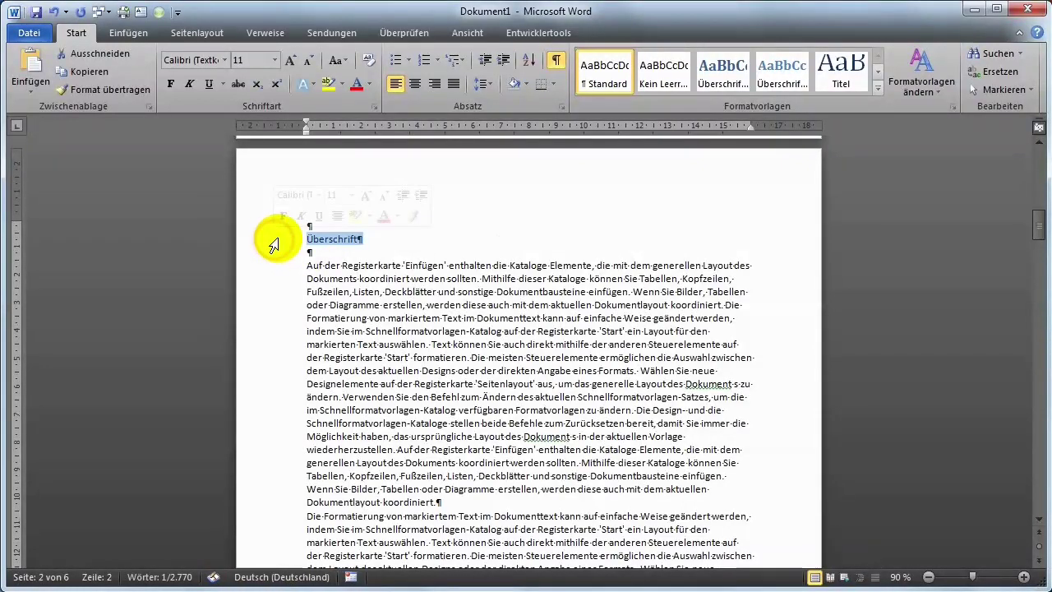
click(722, 73)
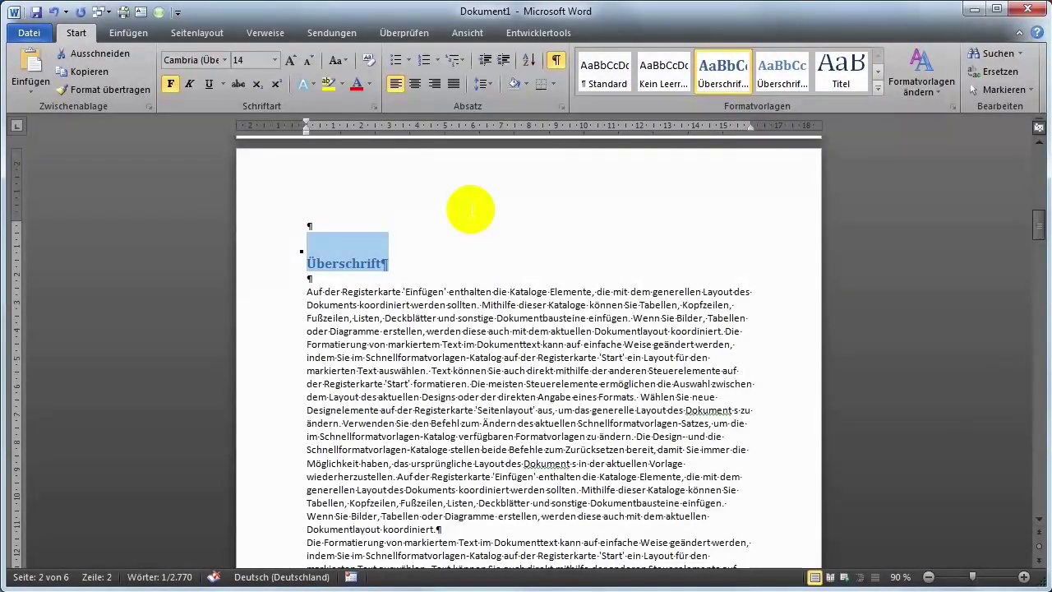
Paste Überschrift heading copies after 'Dokumentlayout koordiniert.' and after 'wiederherzustellen.'.
scroll(471, 246, down, 4)
click(471, 356)
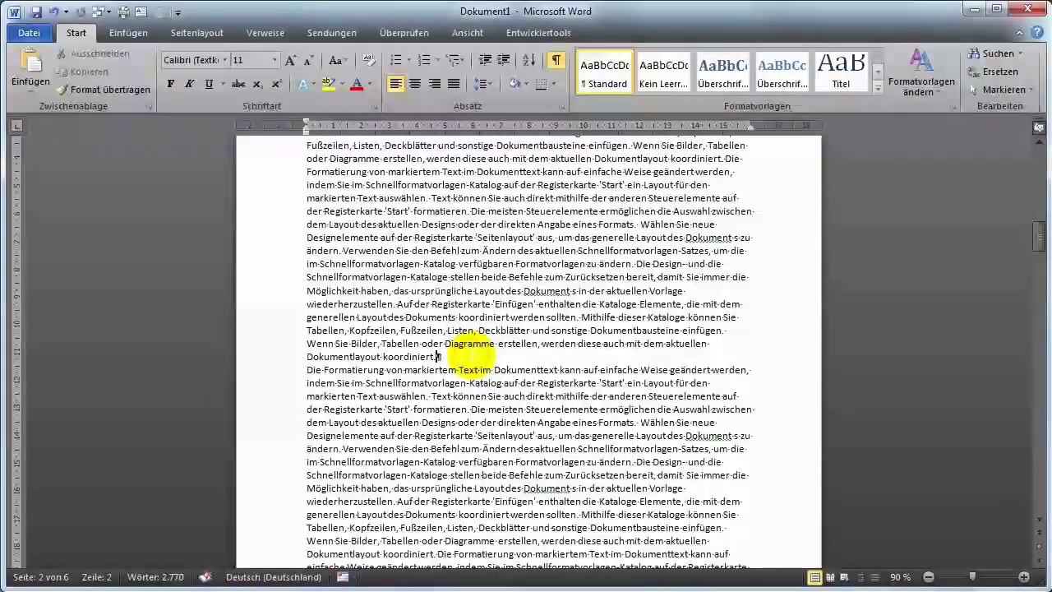
key(Return)
key(Return)
text(Überschrift)
scroll(471, 367, down, 15)
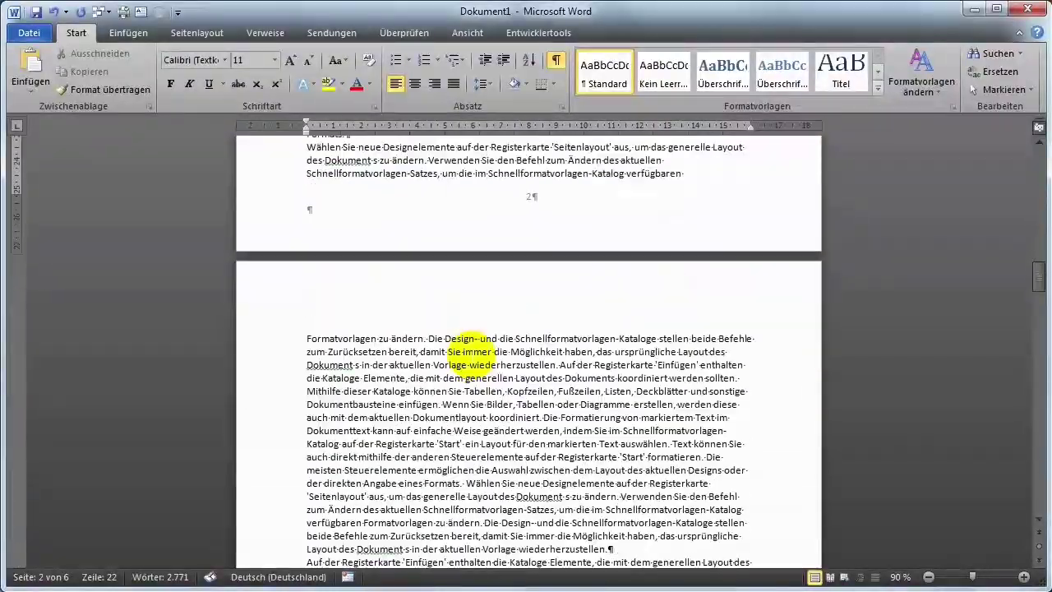
click(669, 305)
key(Return)
key(ctrl+v)
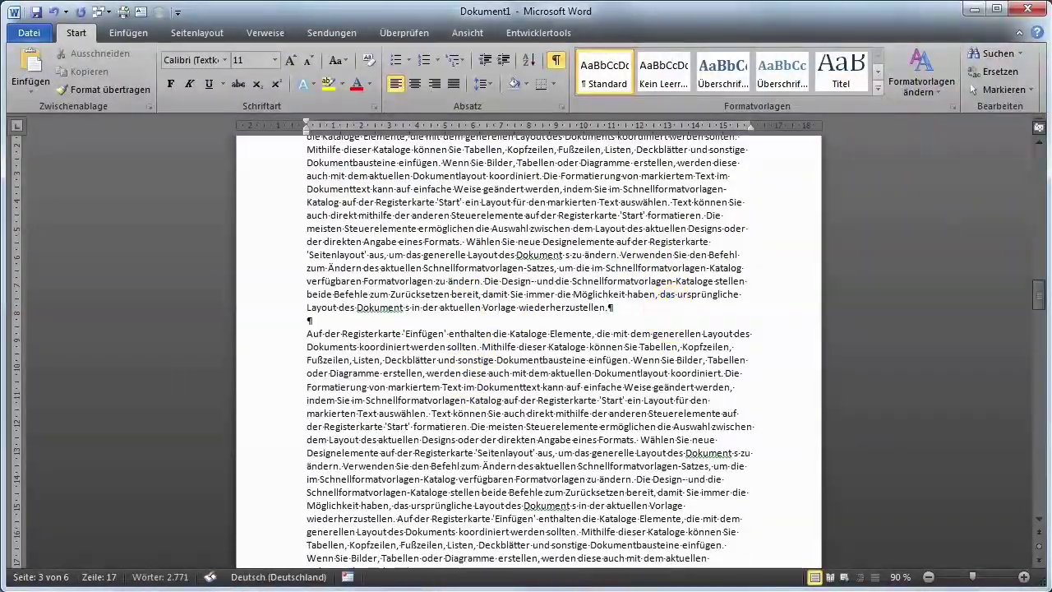
Paste two more Überschrift headings after paragraphs ending 'Formats.', the last on page 5.
scroll(670, 305, down, 8)
scroll(699, 220, down, 6)
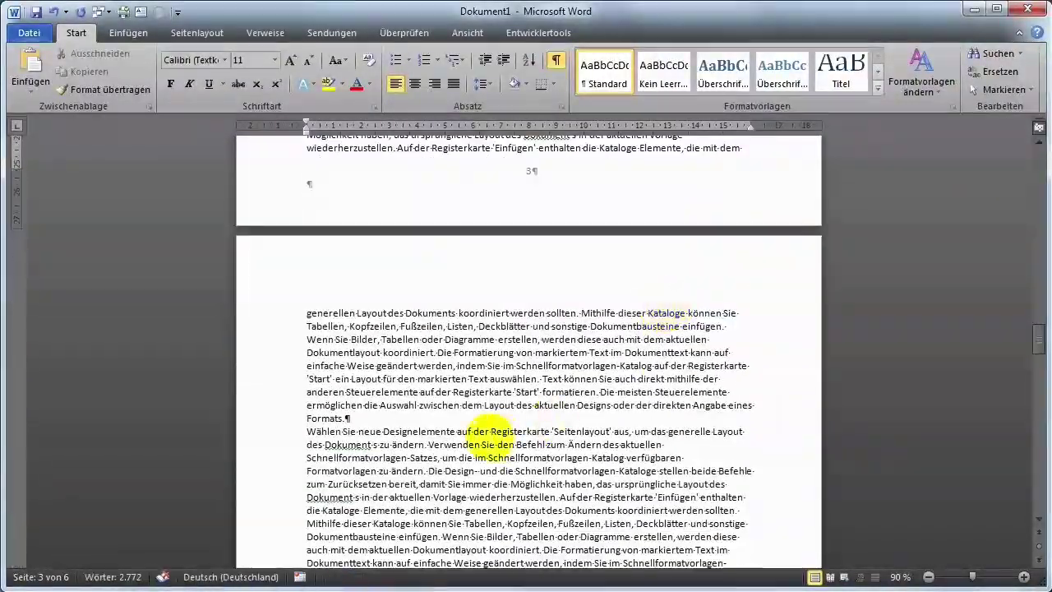
click(480, 419)
key(Return)
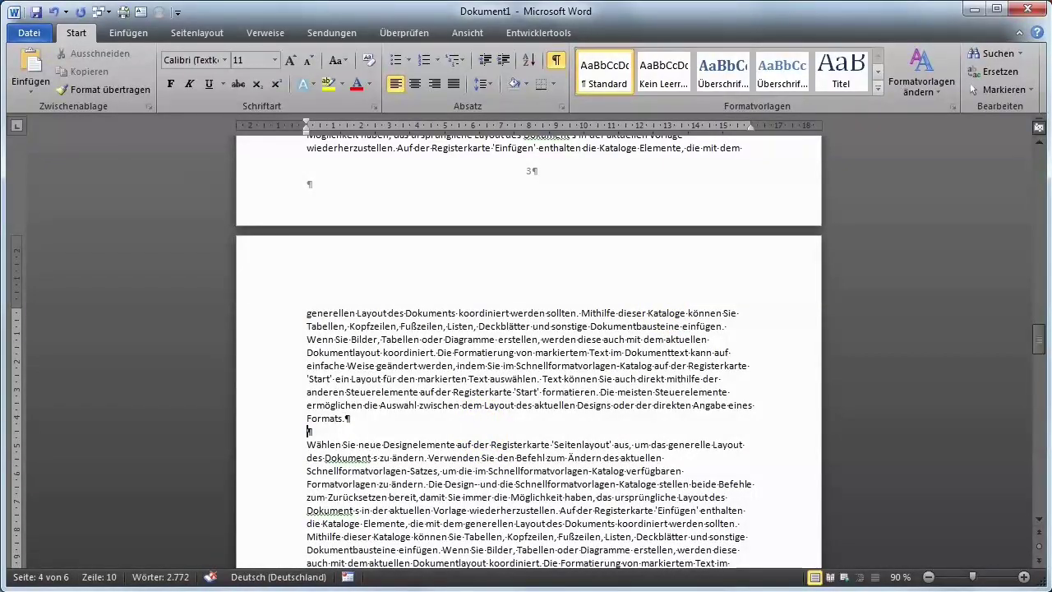
text(Überschrift)
scroll(481, 419, down, 6)
scroll(481, 419, down, 10)
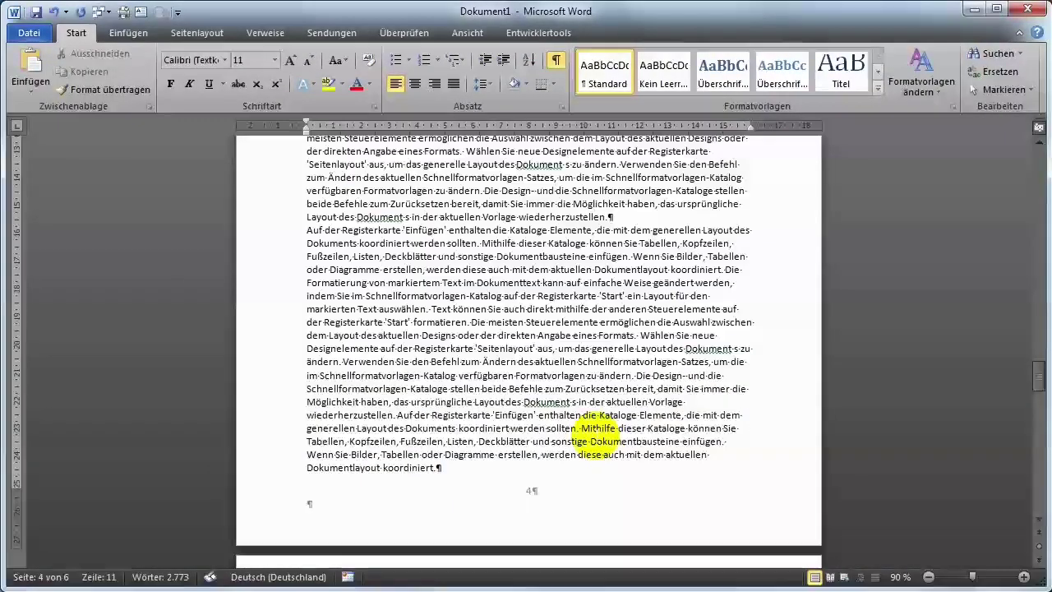
scroll(481, 419, down, 10)
click(424, 411)
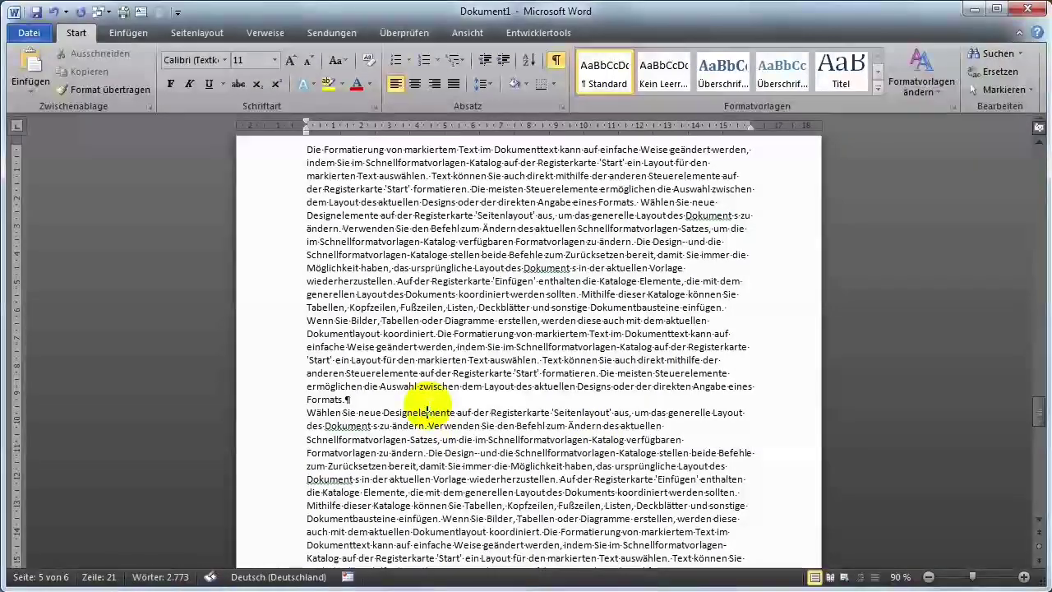
key(Return)
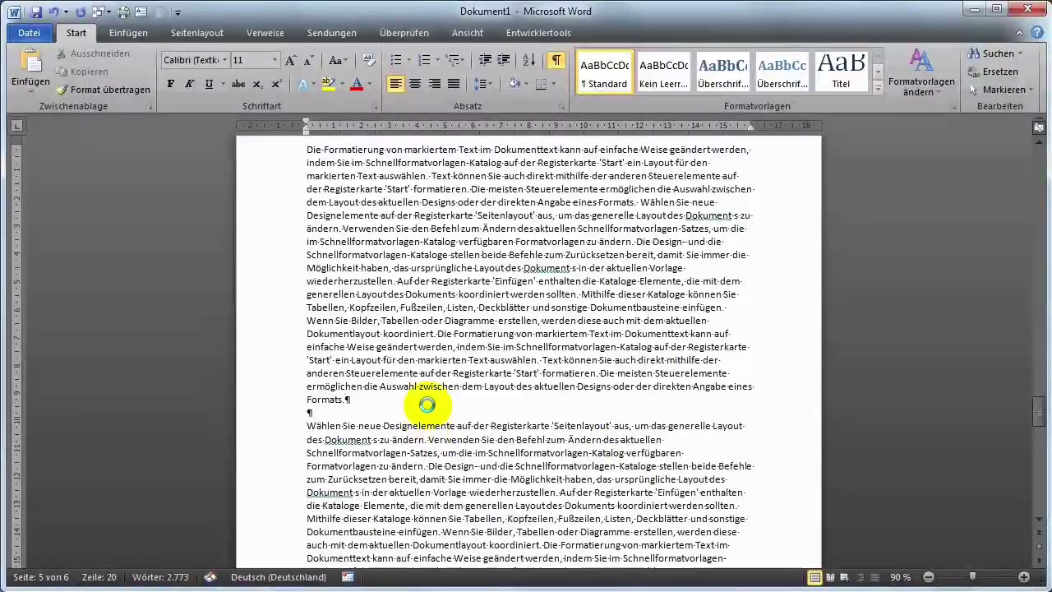
text(Überschrift)
Add several empty lines above the first Überschrift heading on page 2.
drag(1039, 411, 1038, 207)
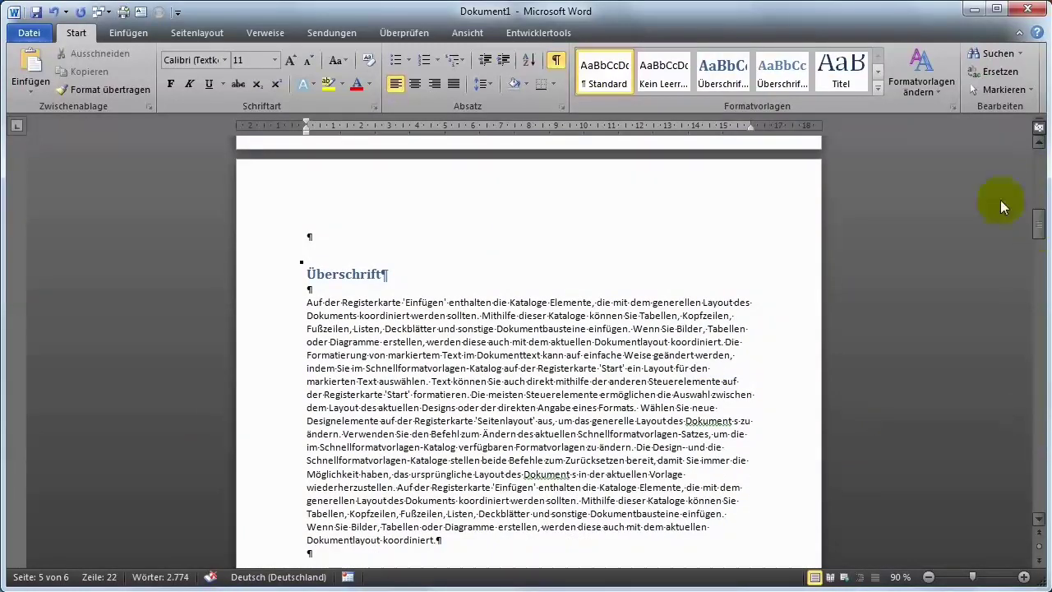
click(326, 235)
key(Return)
key(Return)
key(Return)
key(Return)
key(Return)
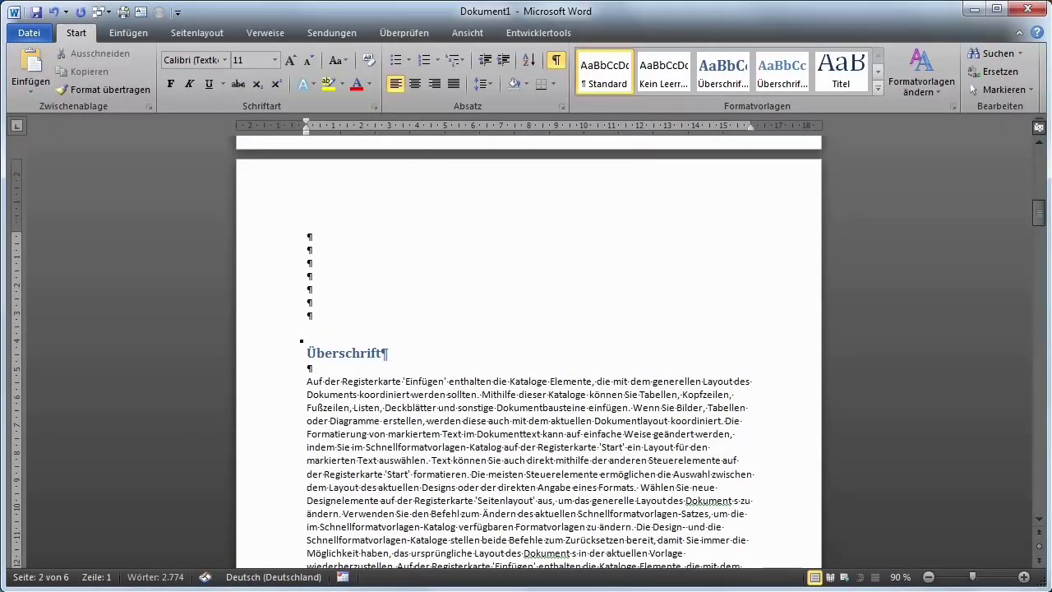
key(Up)
key(Up)
key(Up)
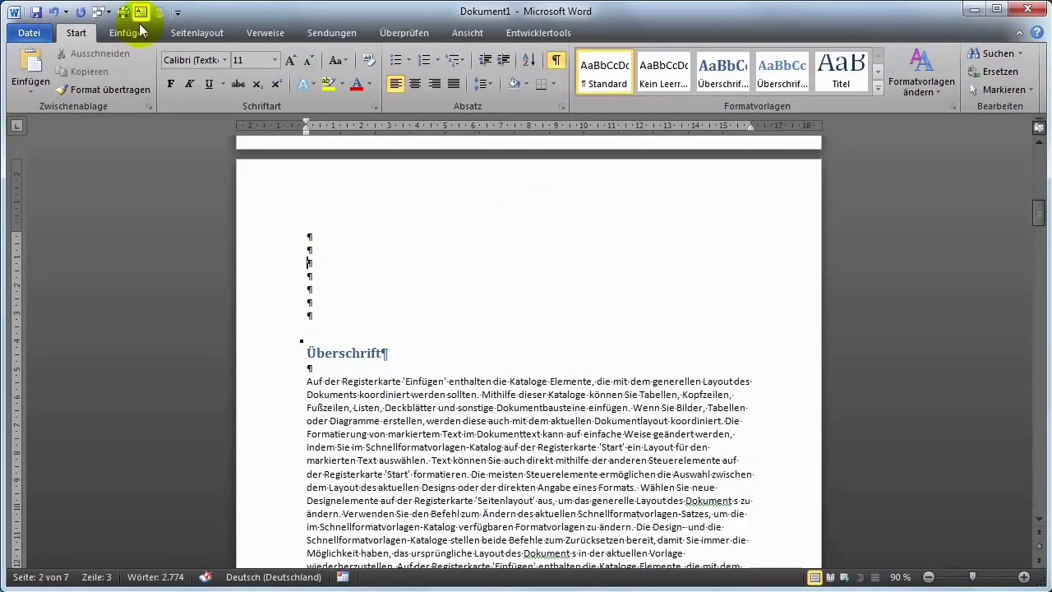
click(275, 36)
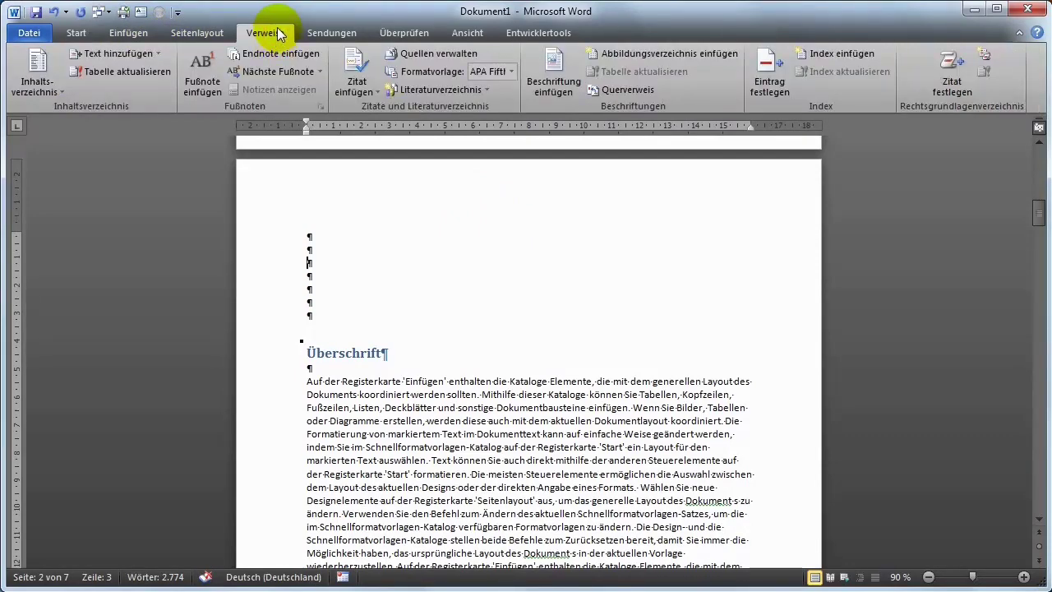
Insert Automatische Tabelle 1, an 'Inhalt' table of contents listing the five Überschrift headings.
click(35, 69)
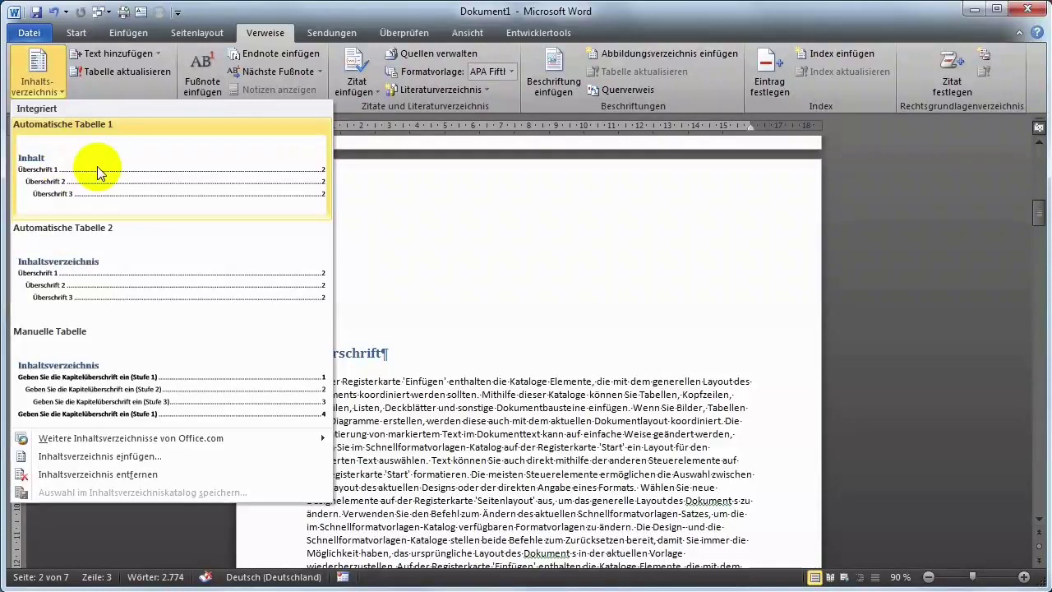
click(95, 168)
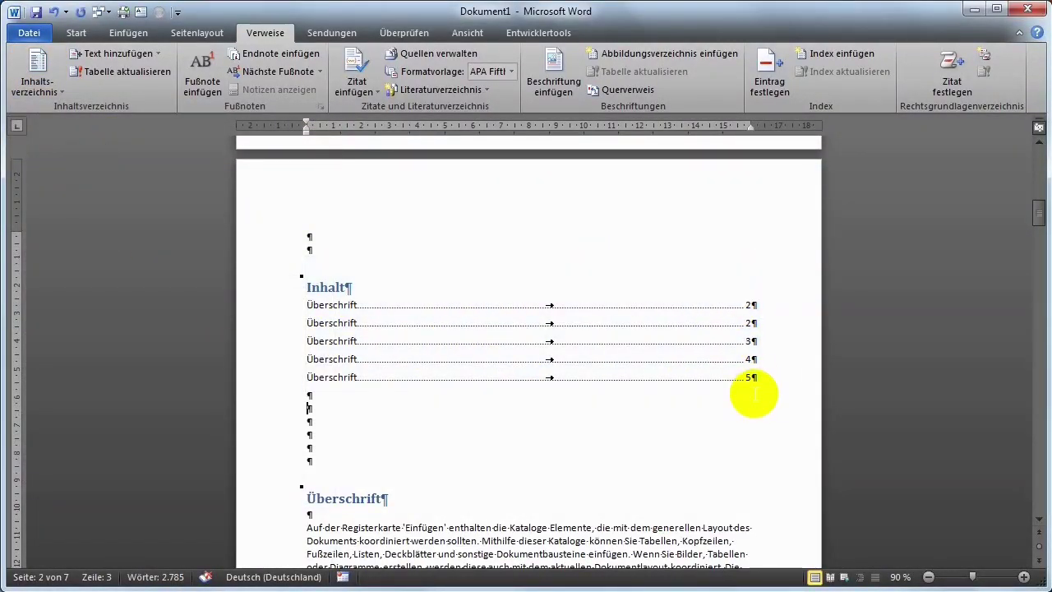
click(323, 447)
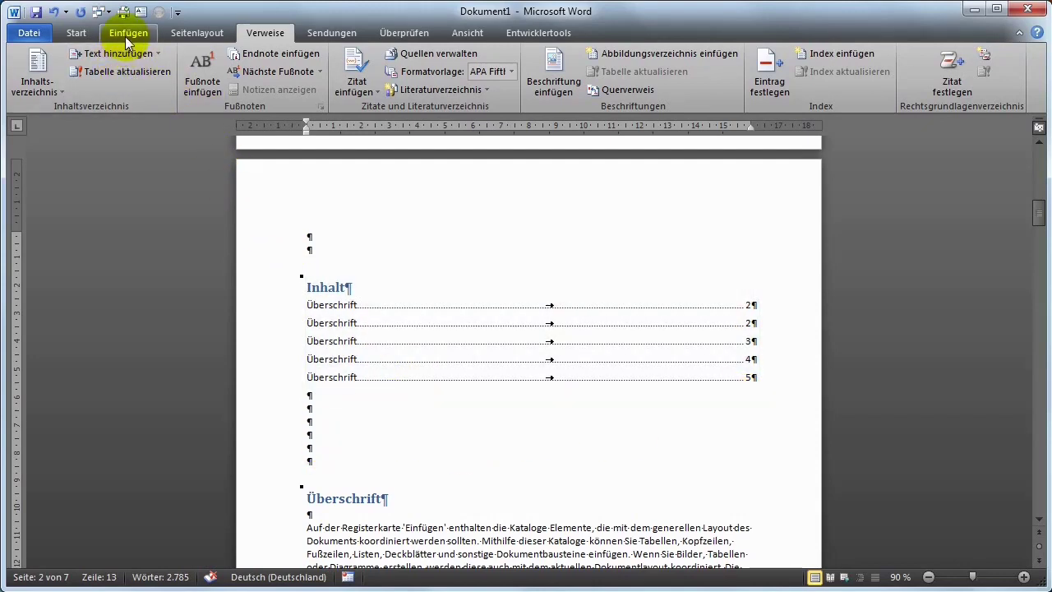
click(125, 36)
click(130, 75)
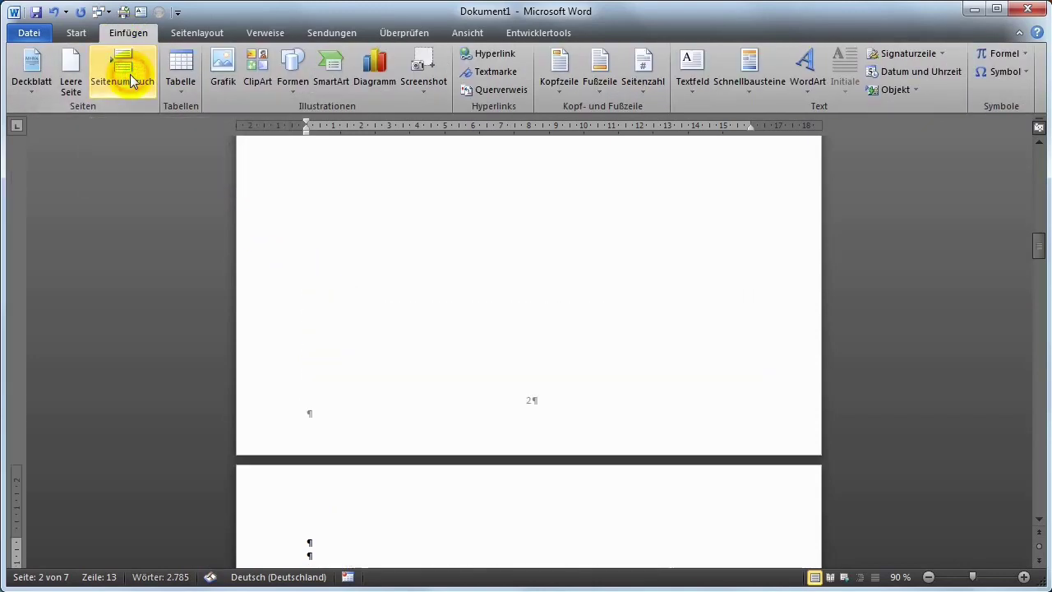
scroll(685, 353, up, 5)
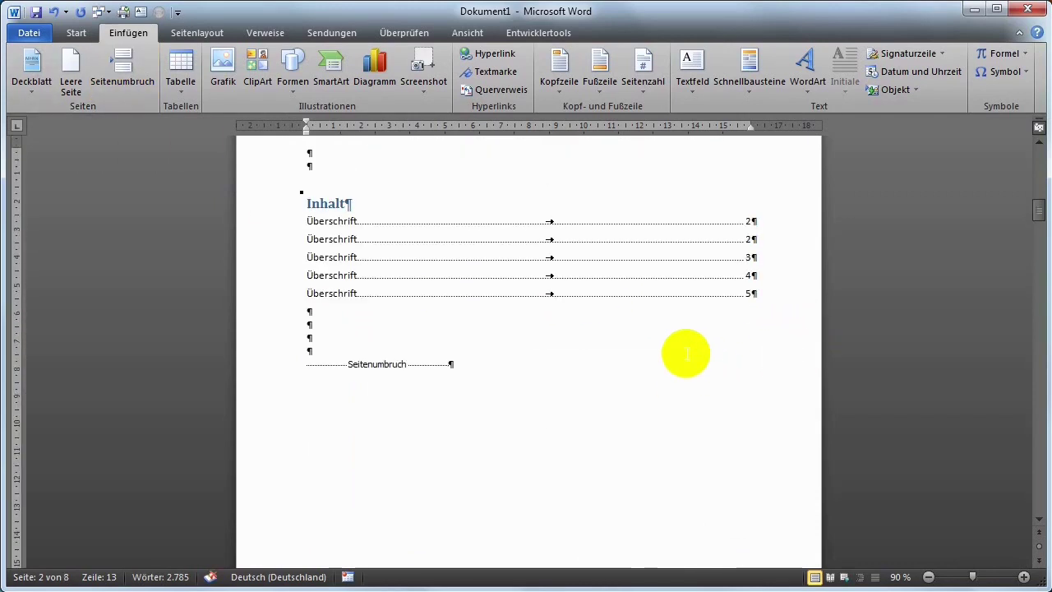
scroll(686, 353, up, 2)
scroll(686, 352, down, 8)
scroll(600, 340, down, 5)
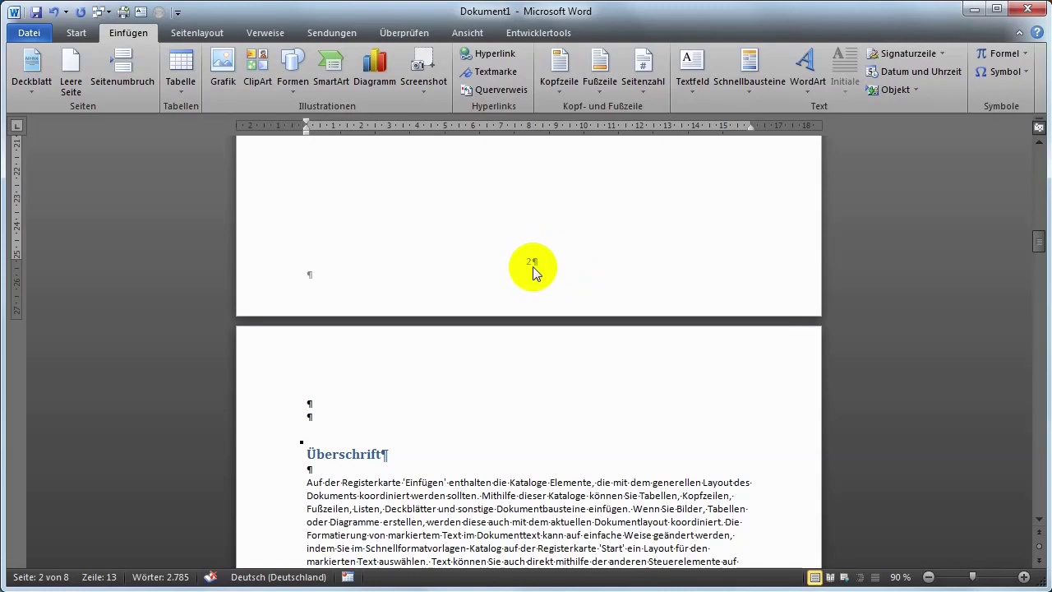
scroll(533, 266, up, 4)
scroll(533, 267, up, 6)
scroll(533, 267, up, 3)
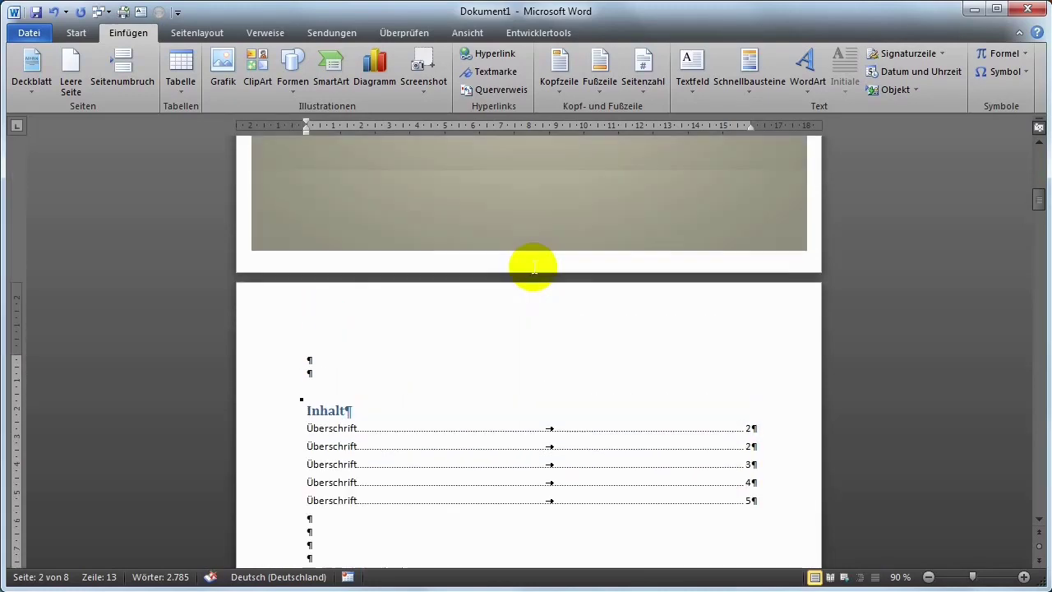
scroll(533, 266, up, 6)
scroll(535, 266, up, 3)
scroll(542, 254, down, 4)
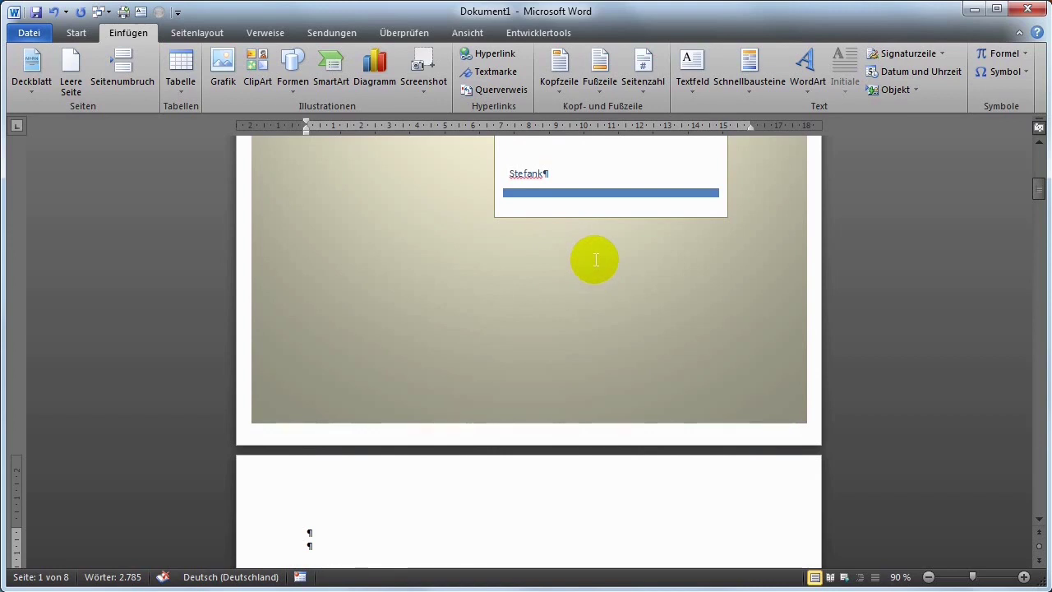
scroll(596, 260, up, 2)
scroll(595, 259, up, 3)
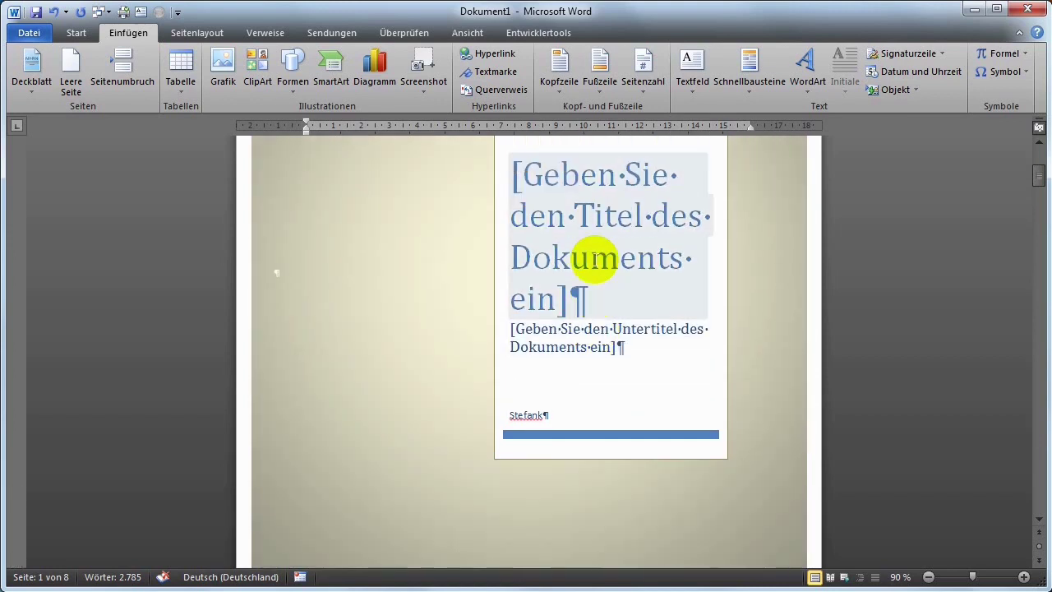
scroll(595, 260, up, 2)
scroll(595, 260, up, 1)
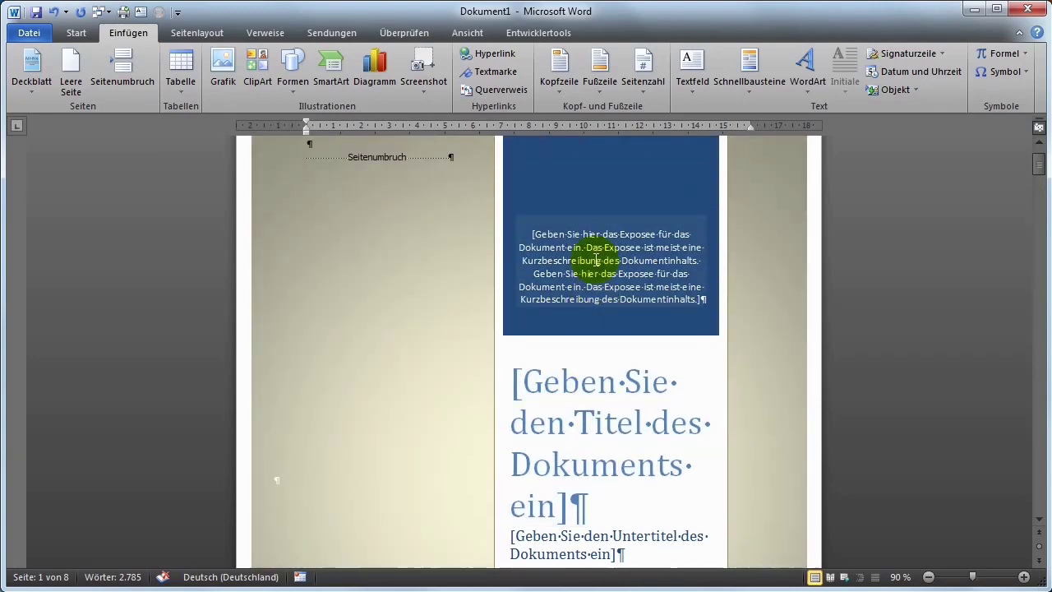
drag(1040, 168, 1040, 161)
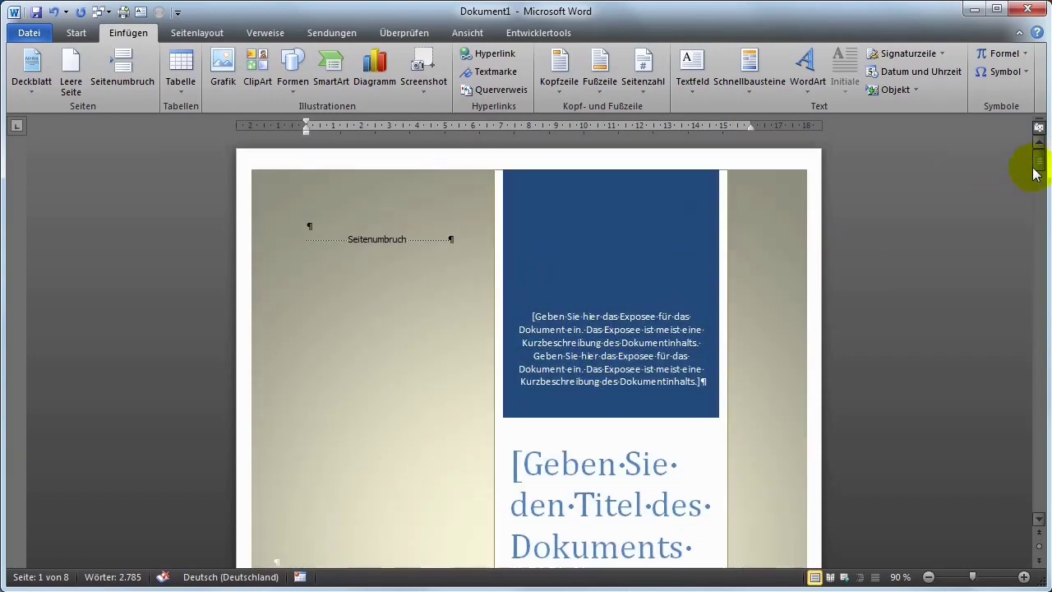
scroll(640, 314, down, 4)
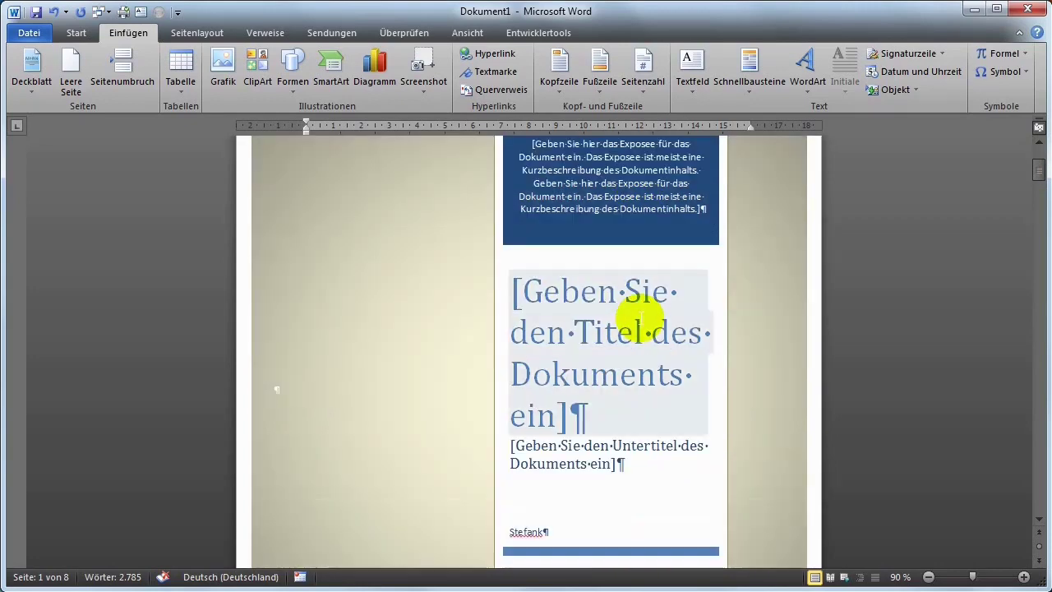
scroll(639, 312, down, 6)
scroll(575, 329, down, 1)
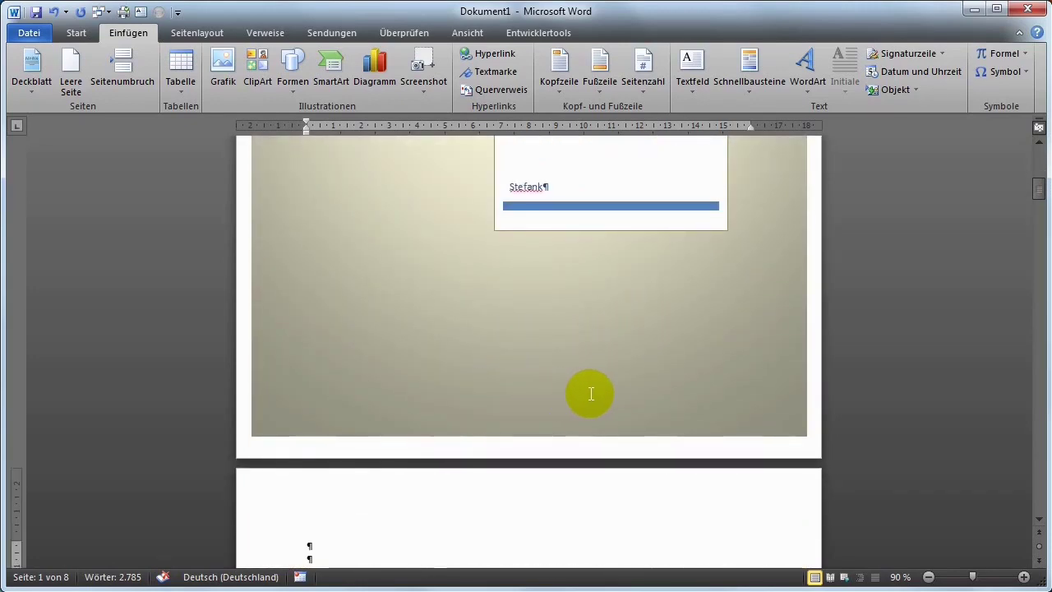
scroll(601, 390, down, 3)
scroll(599, 386, down, 7)
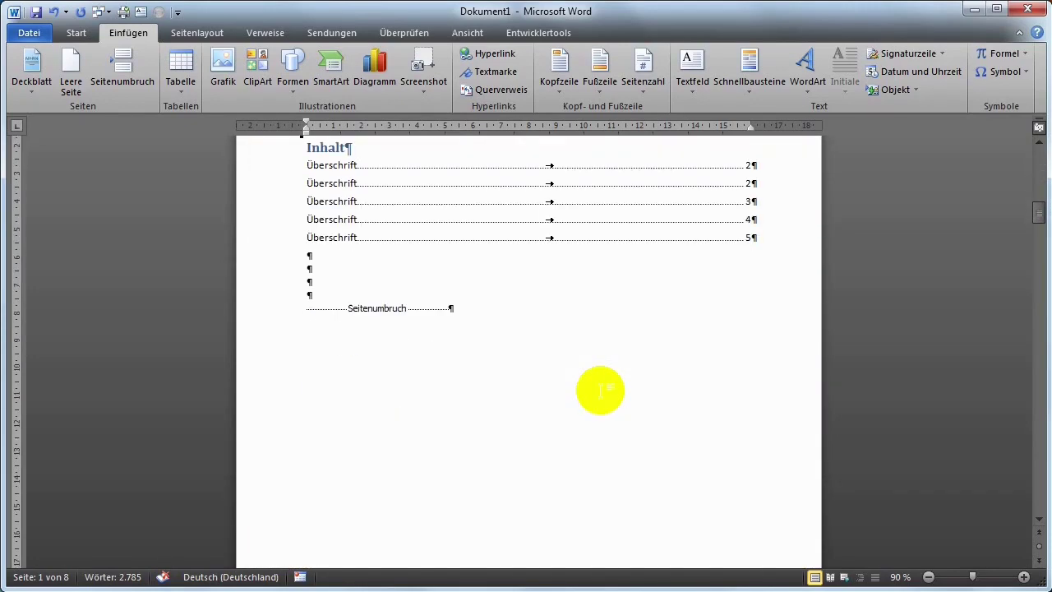
scroll(600, 384, down, 5)
scroll(598, 384, down, 5)
scroll(598, 383, down, 3)
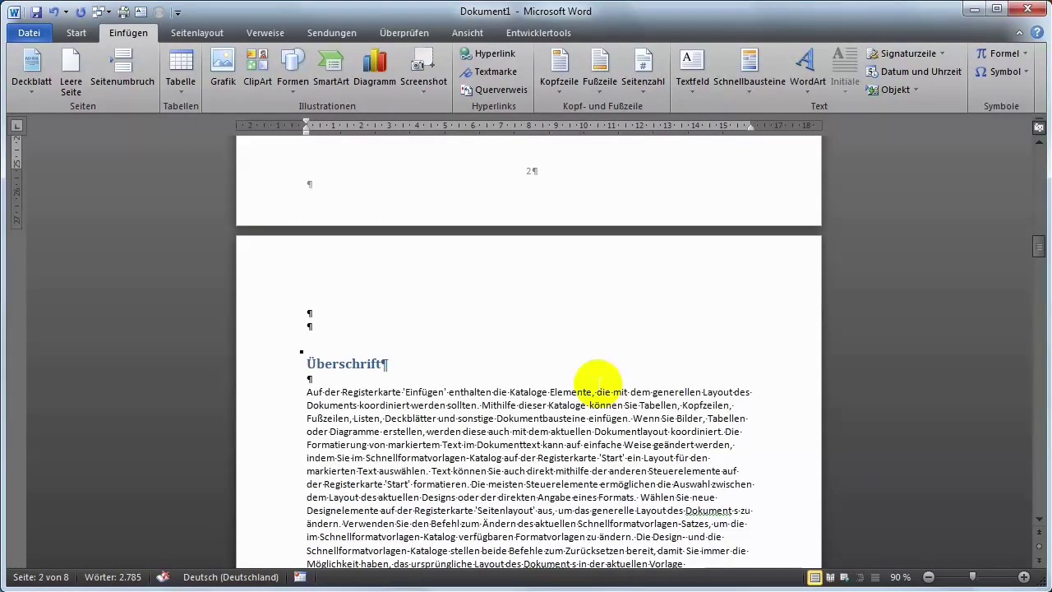
scroll(597, 376, down, 2)
scroll(554, 301, down, 6)
scroll(575, 361, down, 6)
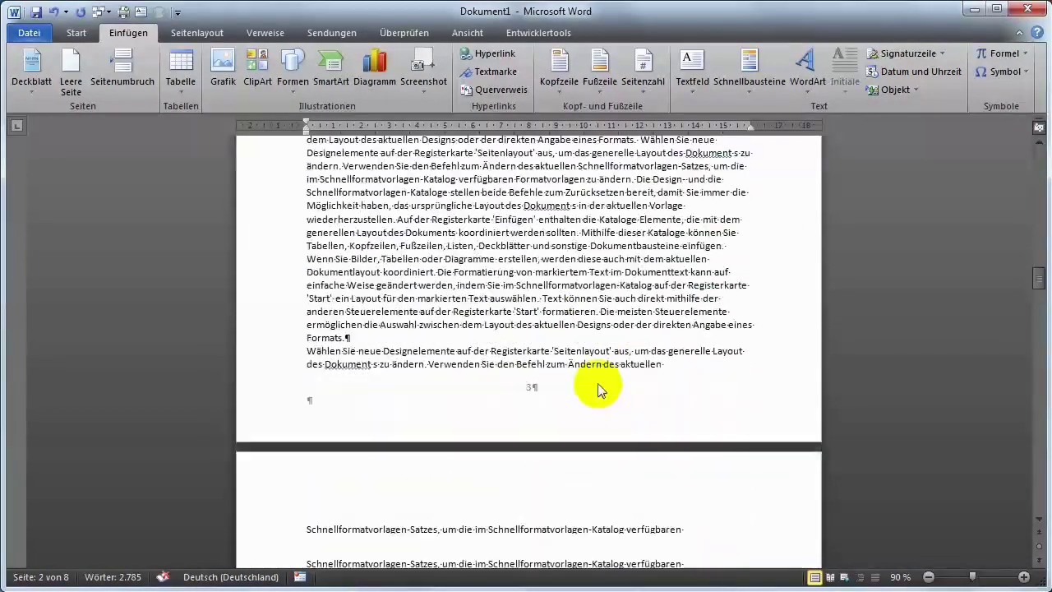
scroll(540, 297, down, 1)
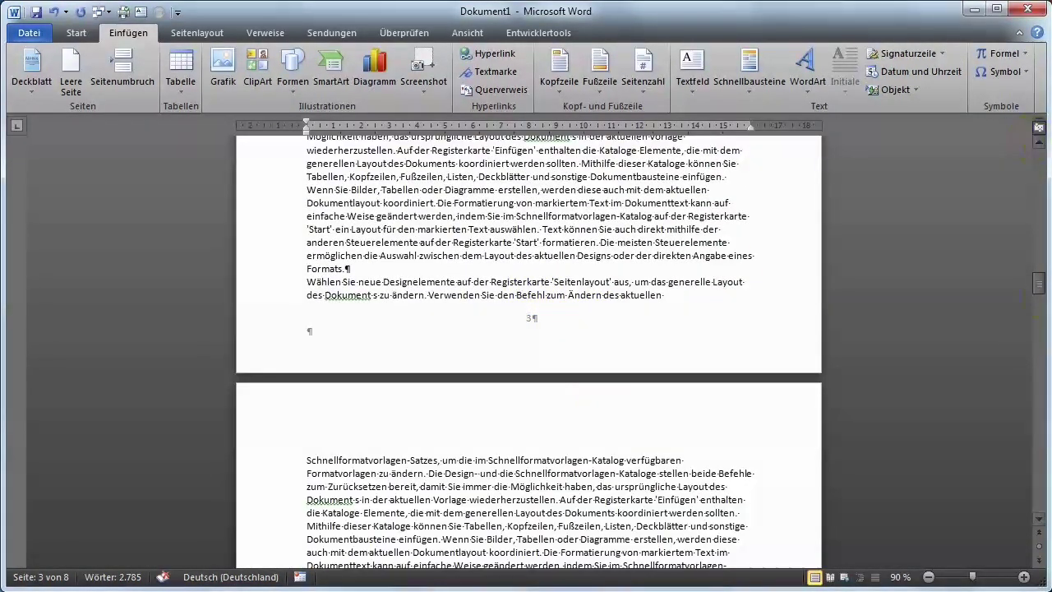
drag(1037, 288, 1037, 238)
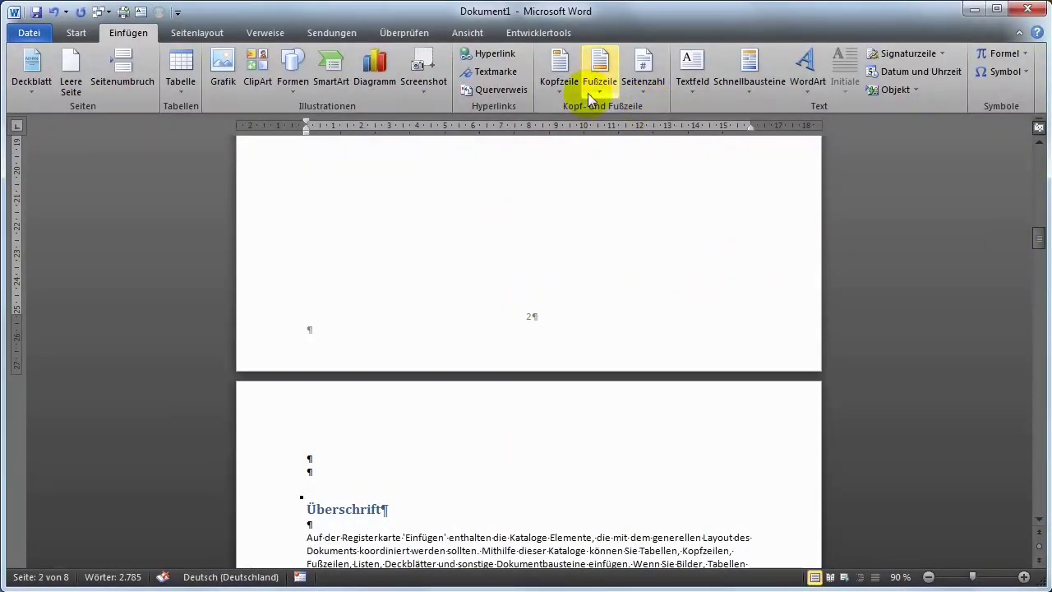
Turn off 'Erste Seite anders' in the footer and return to the body text.
double_click(540, 345)
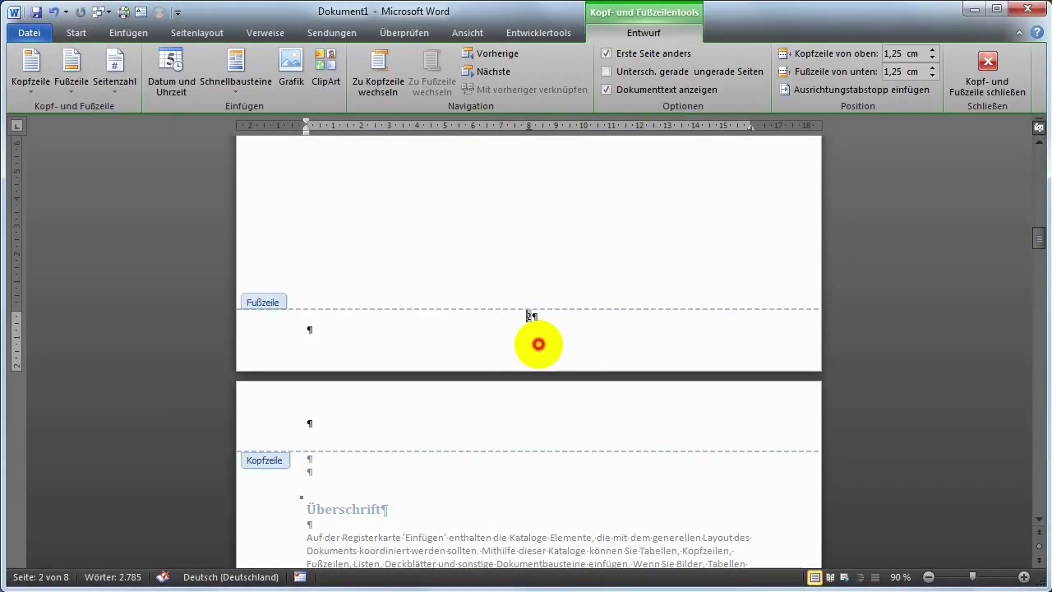
click(606, 56)
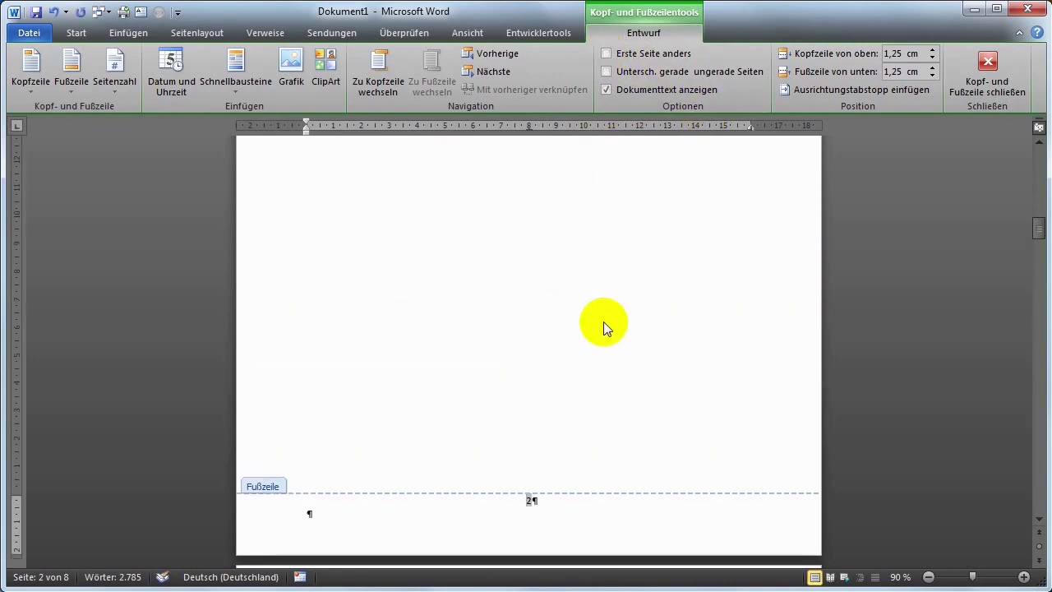
scroll(603, 321, up, 9)
scroll(604, 321, up, 4)
scroll(603, 321, up, 4)
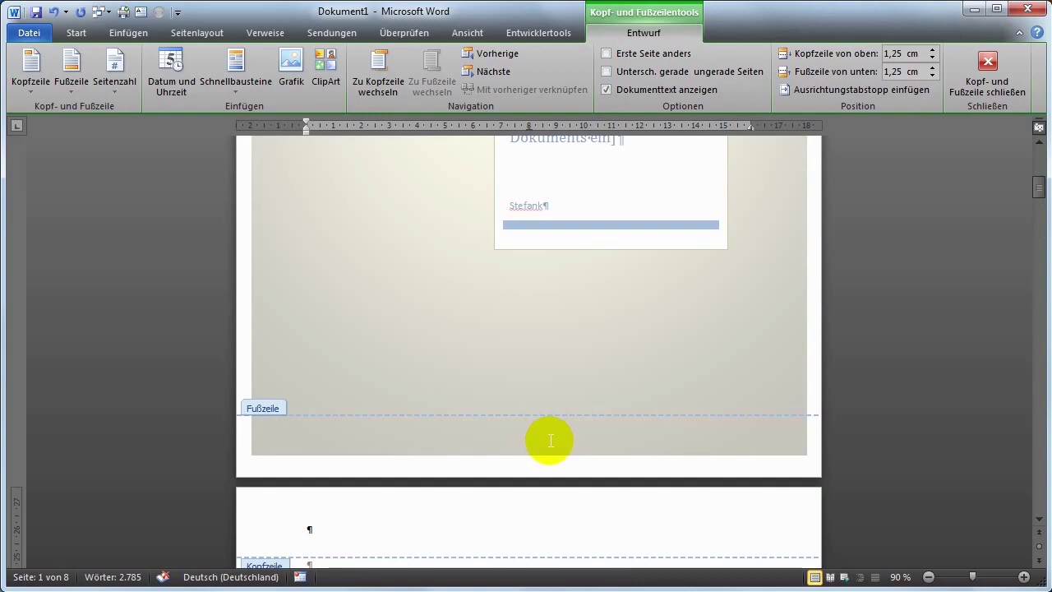
double_click(576, 332)
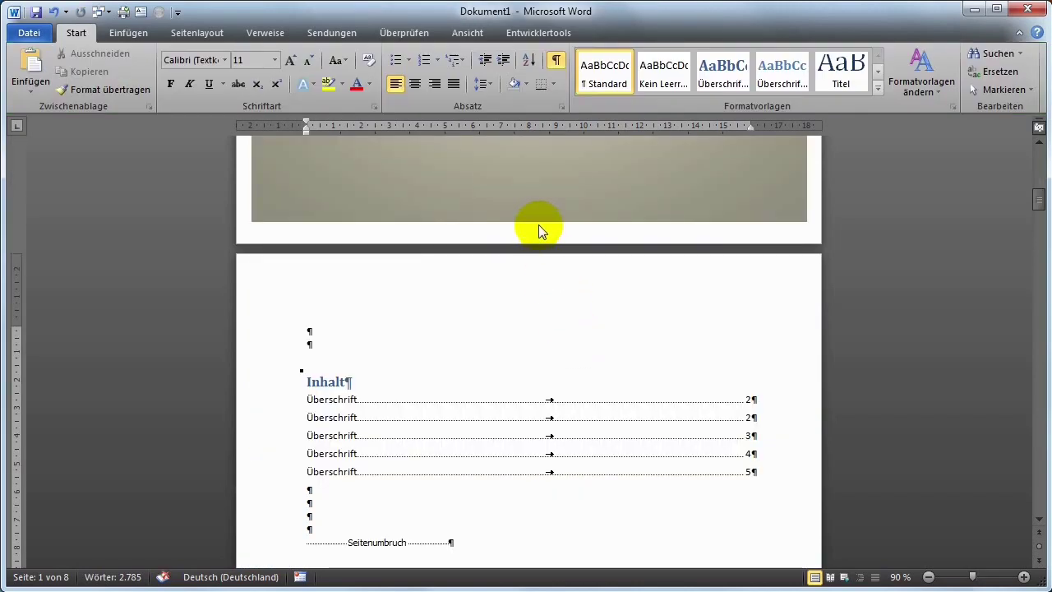
Shorten the cover's background shape by dragging its bottom edge upward.
click(539, 223)
drag(531, 221, 531, 171)
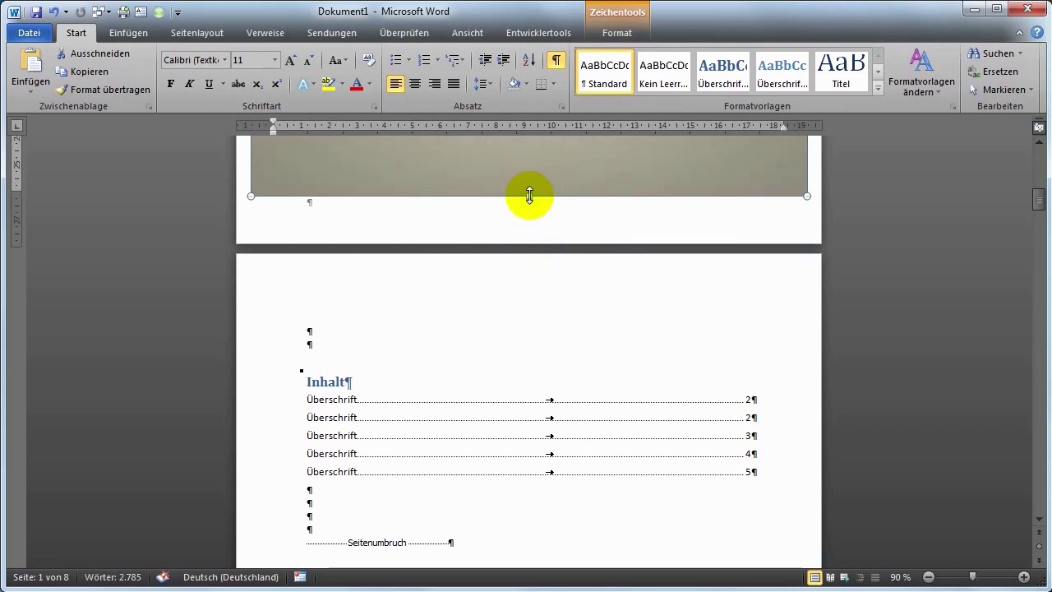
drag(529, 194, 530, 173)
scroll(587, 247, up, 5)
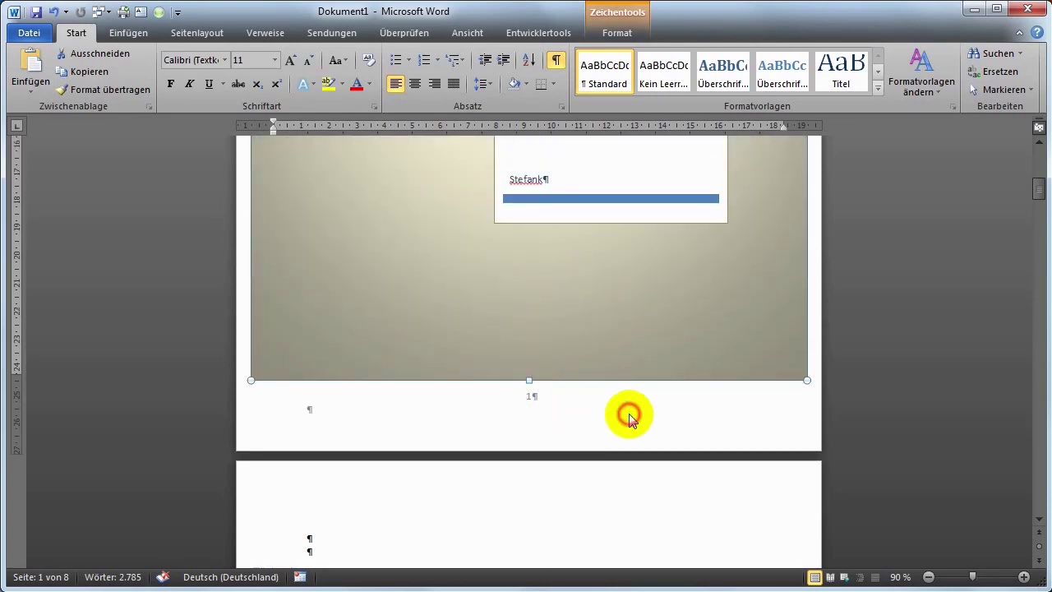
click(616, 33)
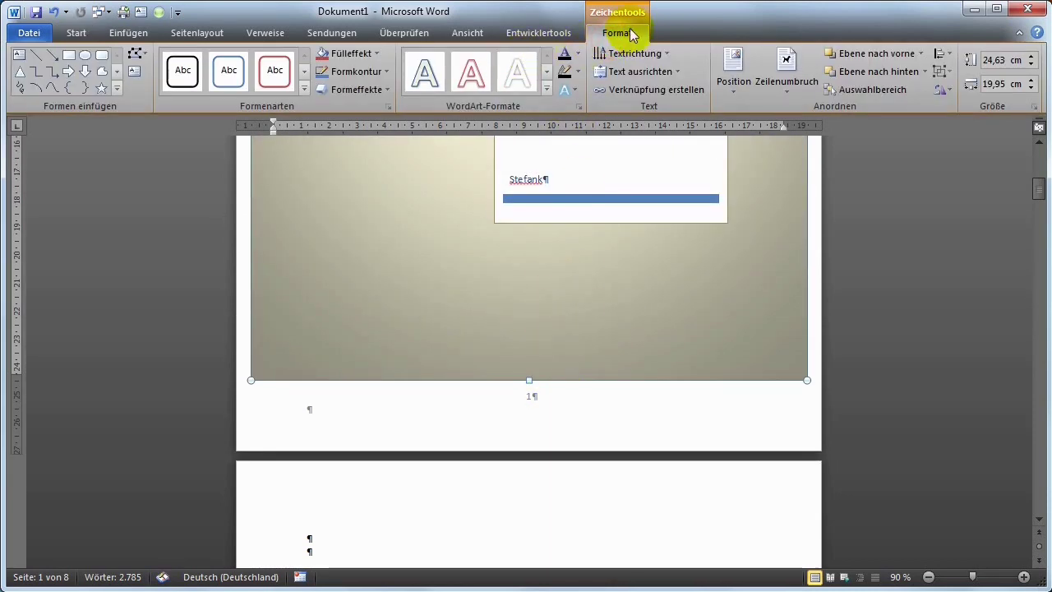
Re-enable 'Erste Seite anders' so the cover has no page number, and close the footer.
double_click(587, 419)
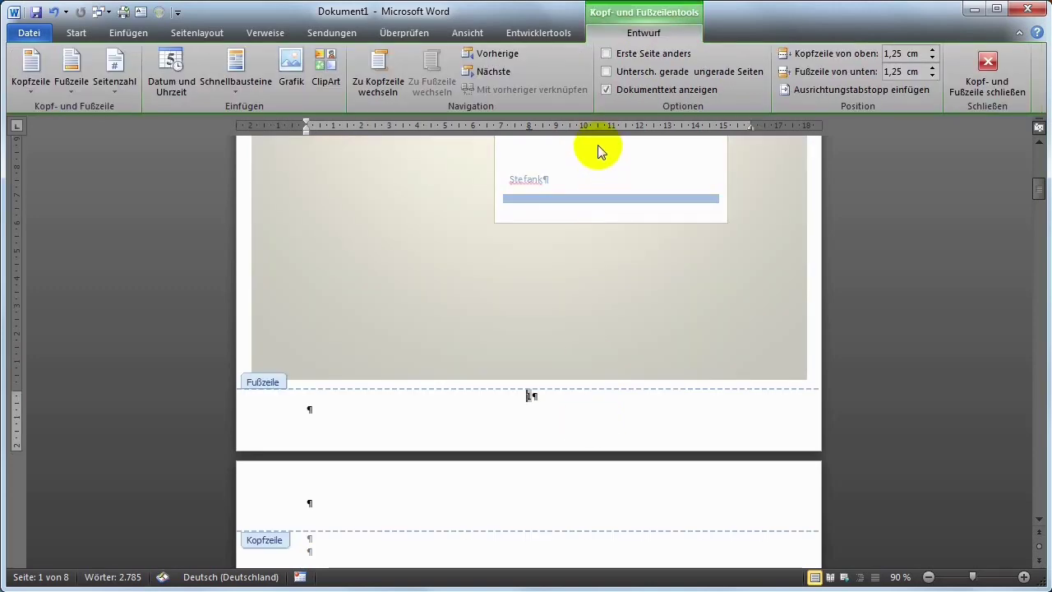
click(606, 53)
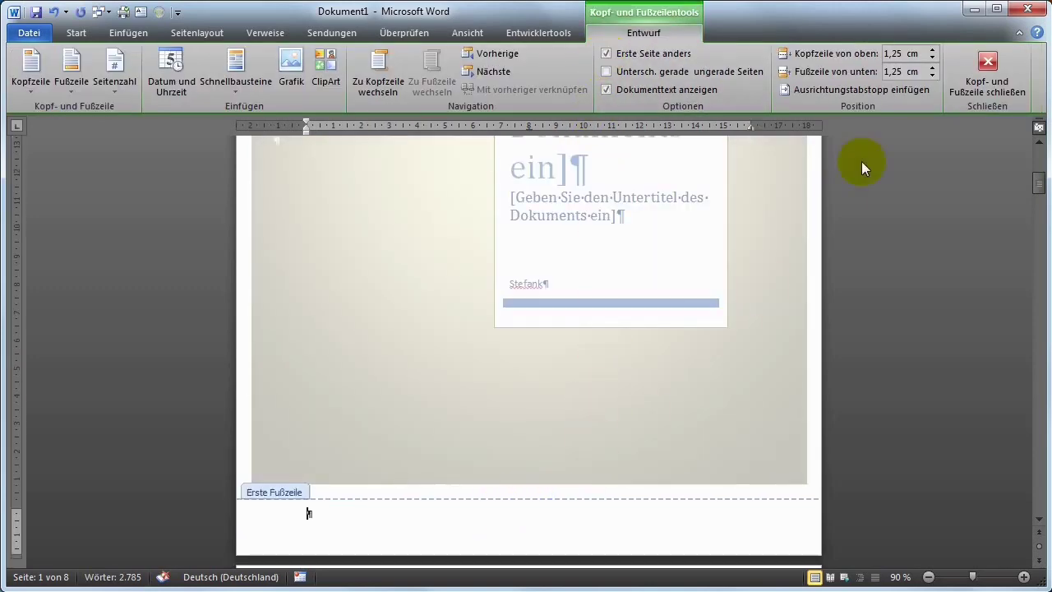
click(985, 70)
scroll(669, 411, down, 5)
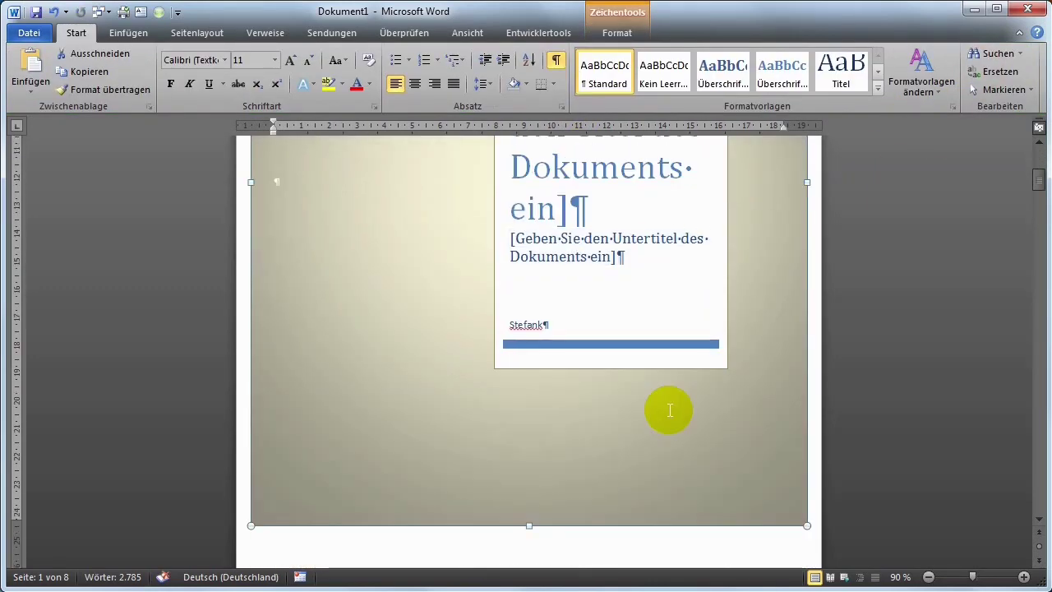
scroll(669, 410, down, 8)
scroll(668, 411, down, 7)
scroll(669, 410, down, 1)
scroll(669, 411, down, 4)
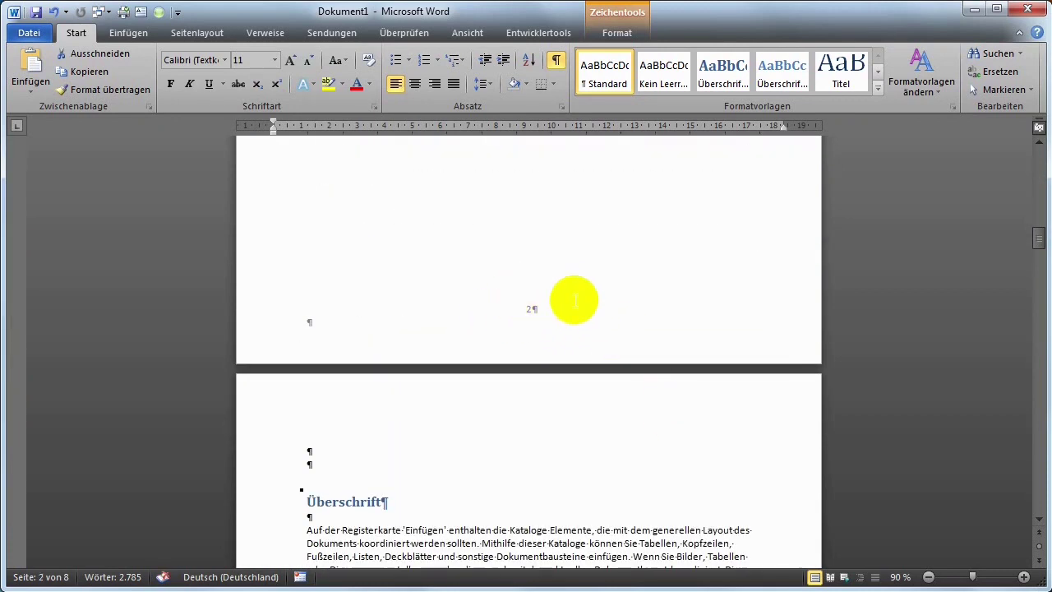
Draw a small rectangle over the page 2 number, styled white with a white outline.
click(128, 33)
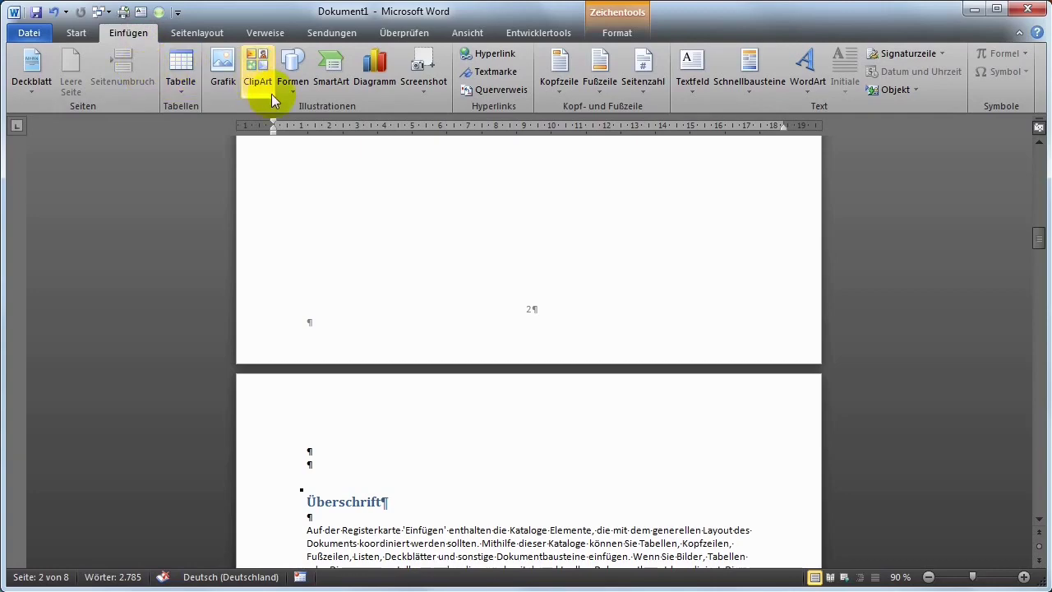
click(292, 69)
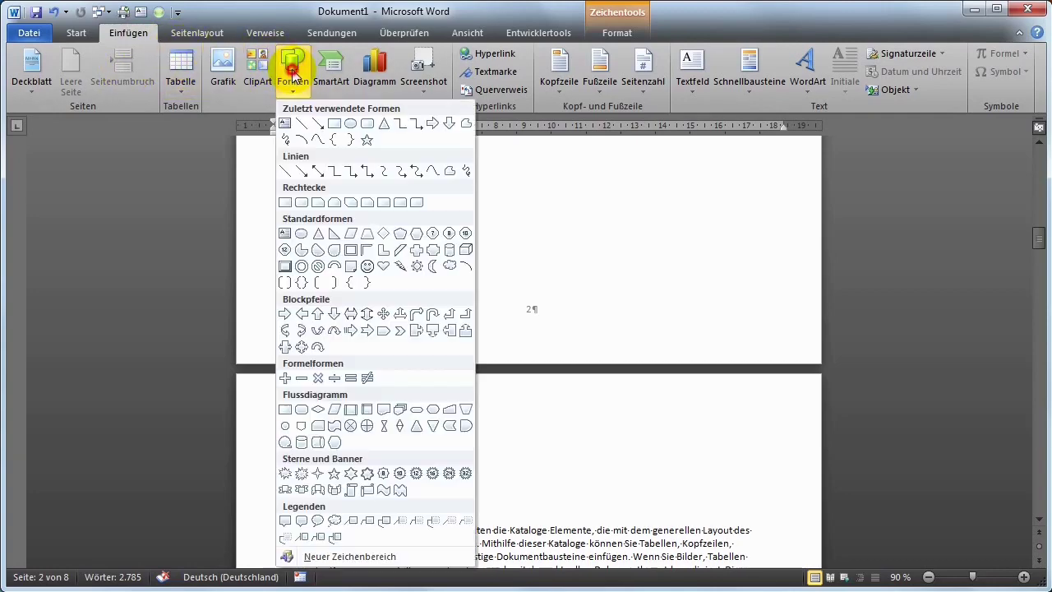
click(335, 123)
drag(516, 292, 551, 326)
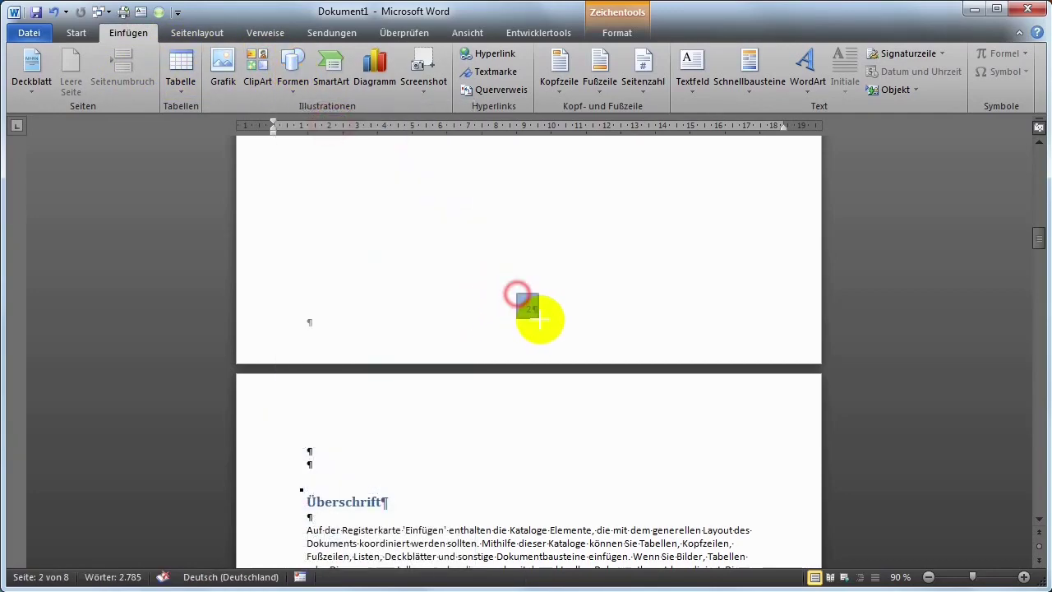
click(307, 91)
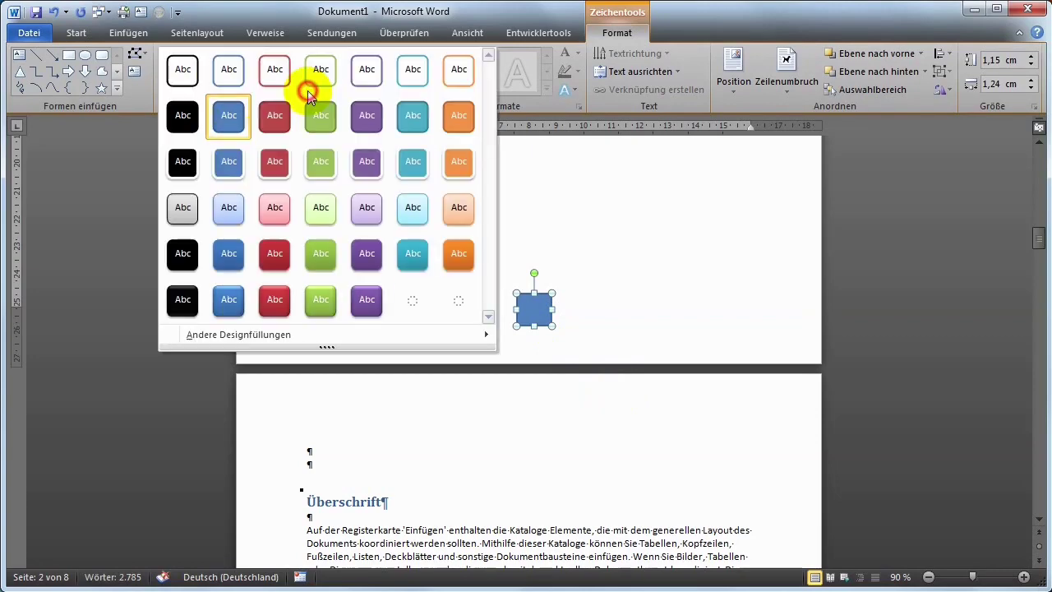
click(176, 66)
click(388, 72)
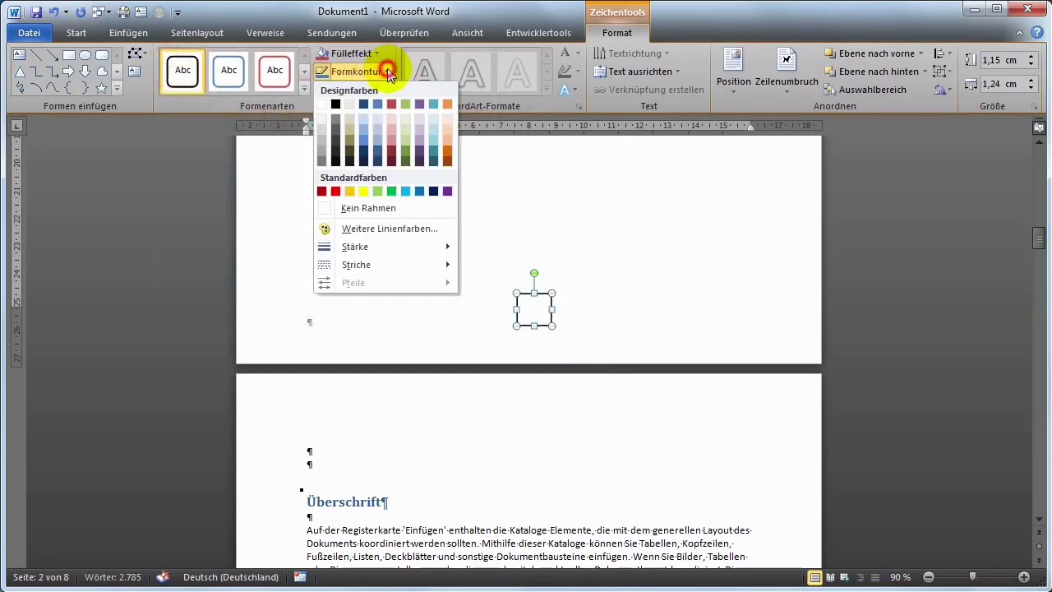
click(323, 104)
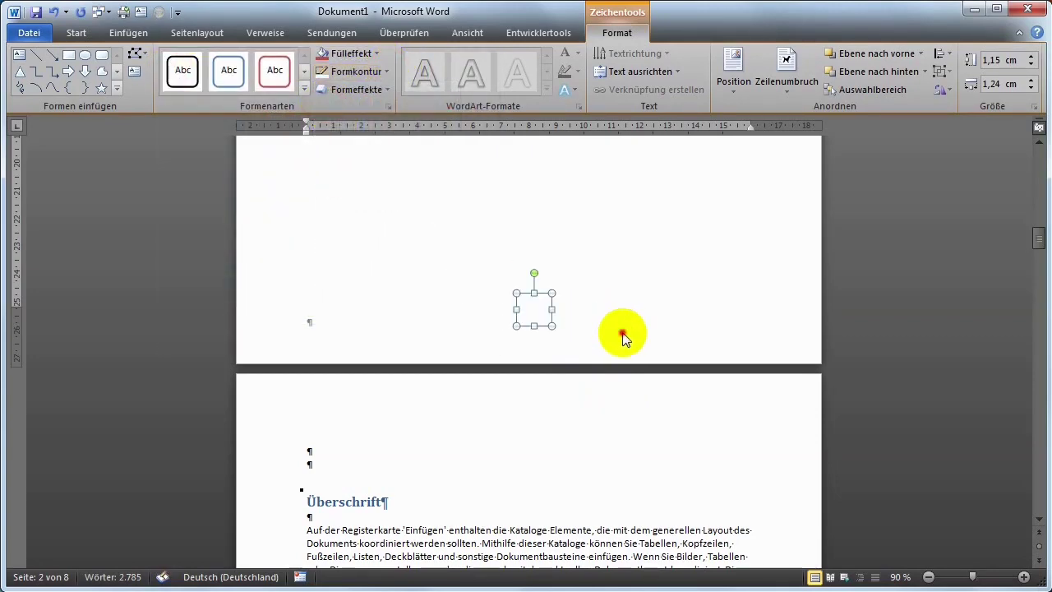
click(603, 263)
Delete the white rectangle covering the page 2 footer number.
scroll(575, 337, up, 2)
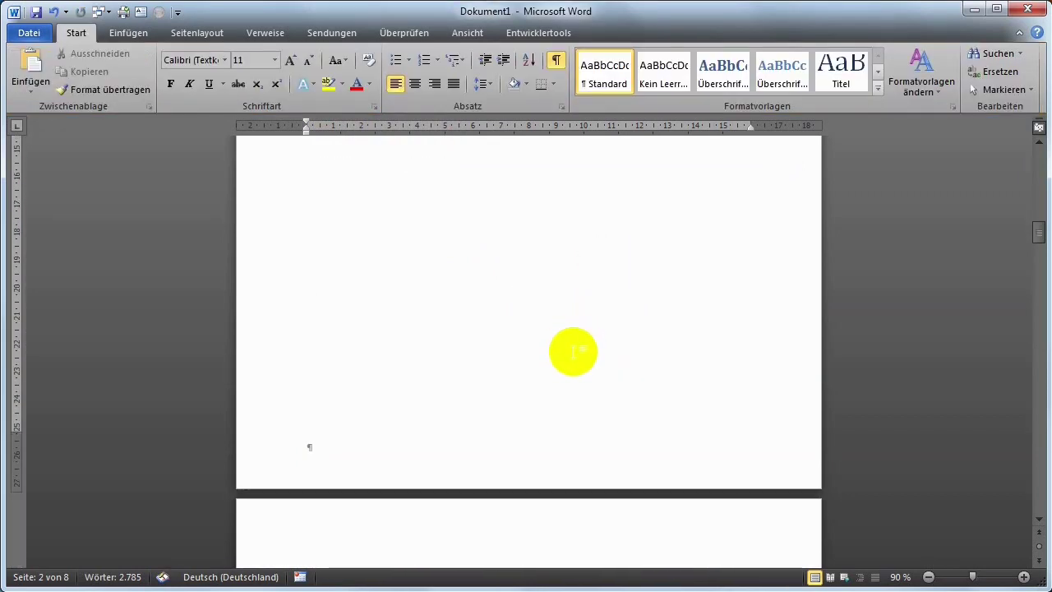
click(535, 409)
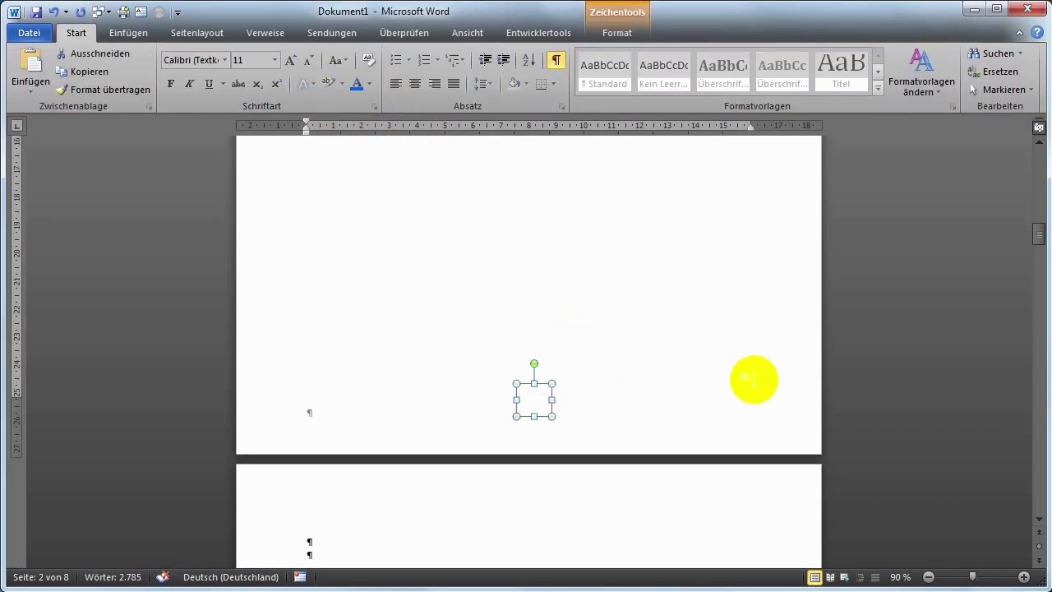
key(Delete)
scroll(535, 422, down, 2)
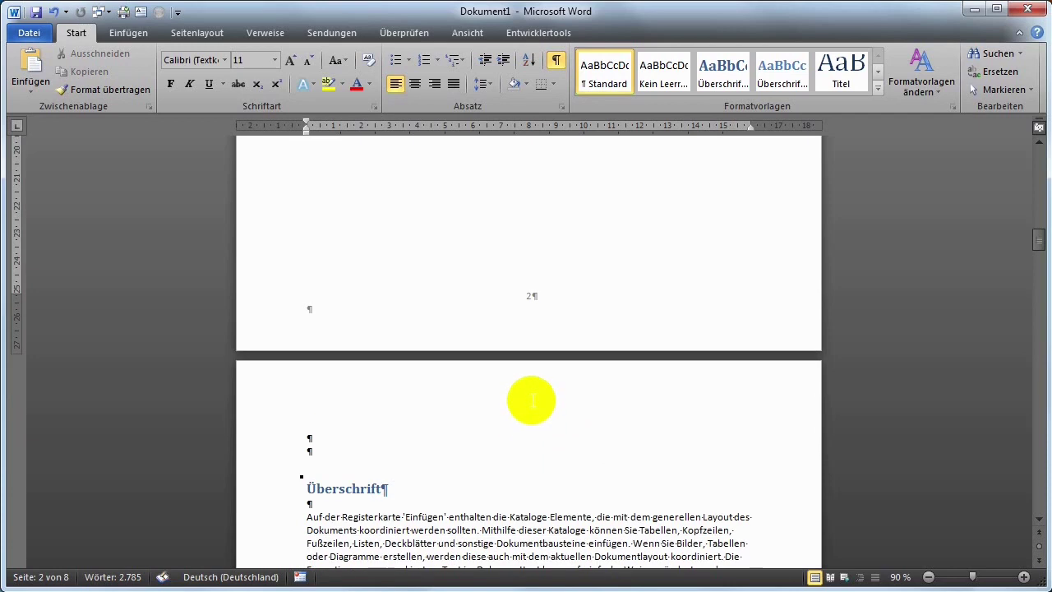
scroll(518, 320, up, 3)
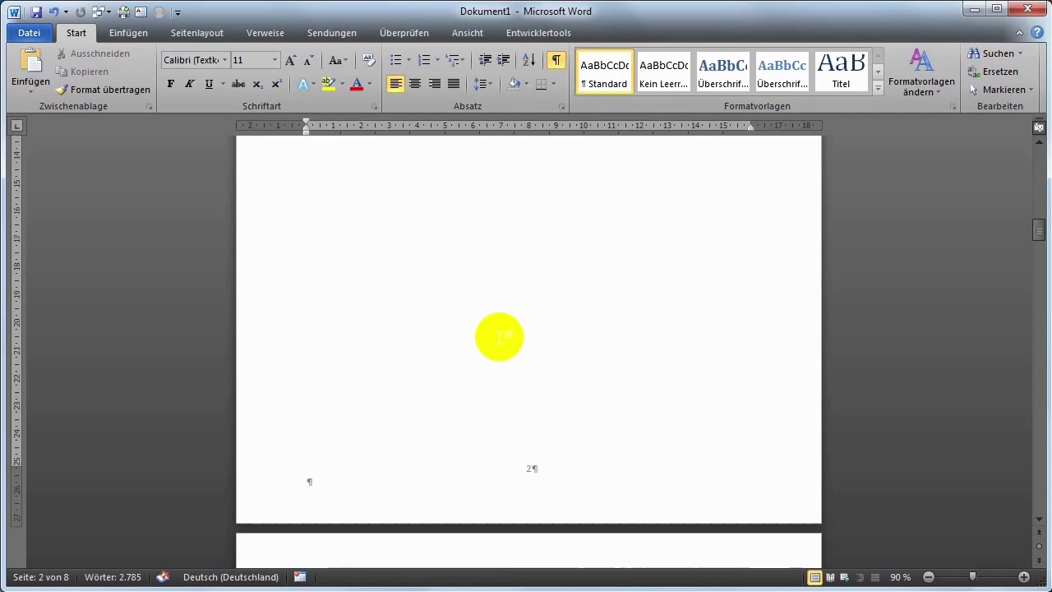
scroll(498, 336, up, 5)
scroll(460, 288, up, 2)
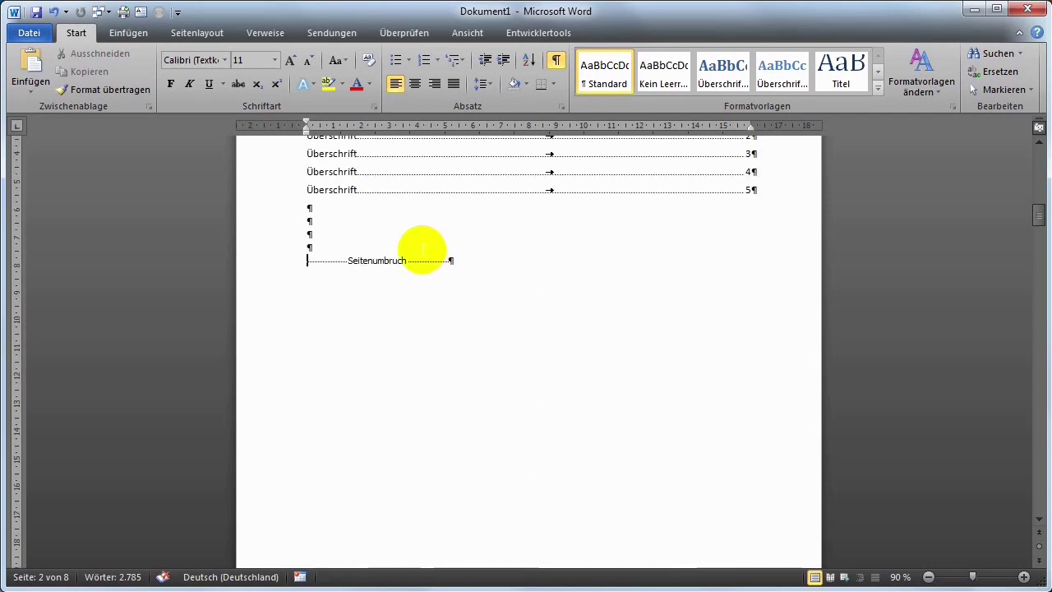
Delete the page break after the contents and insert a 'Nächste Seite' section break instead.
click(270, 262)
key(Delete)
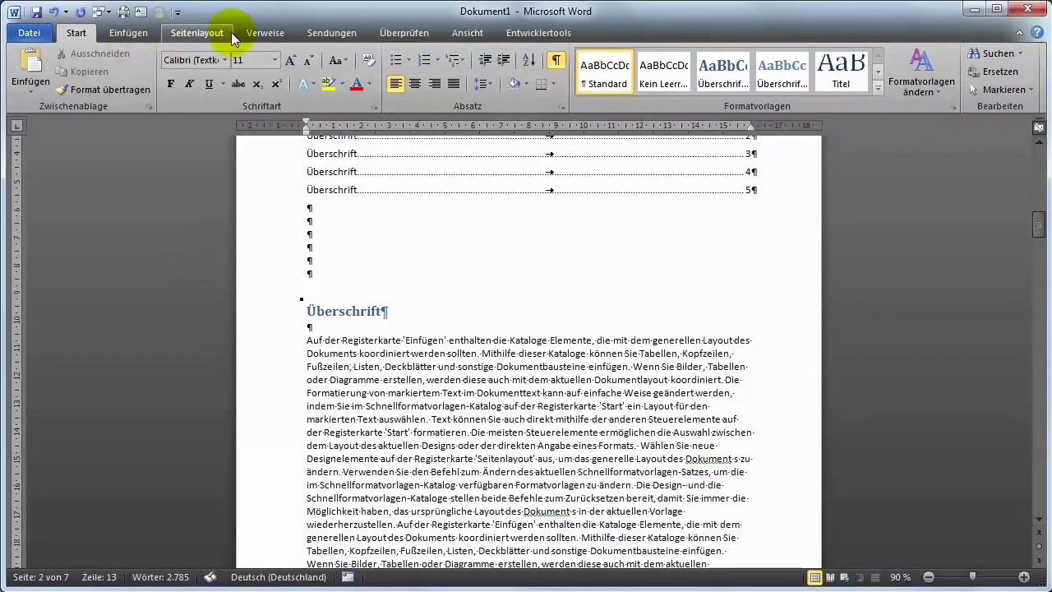
click(202, 33)
click(277, 53)
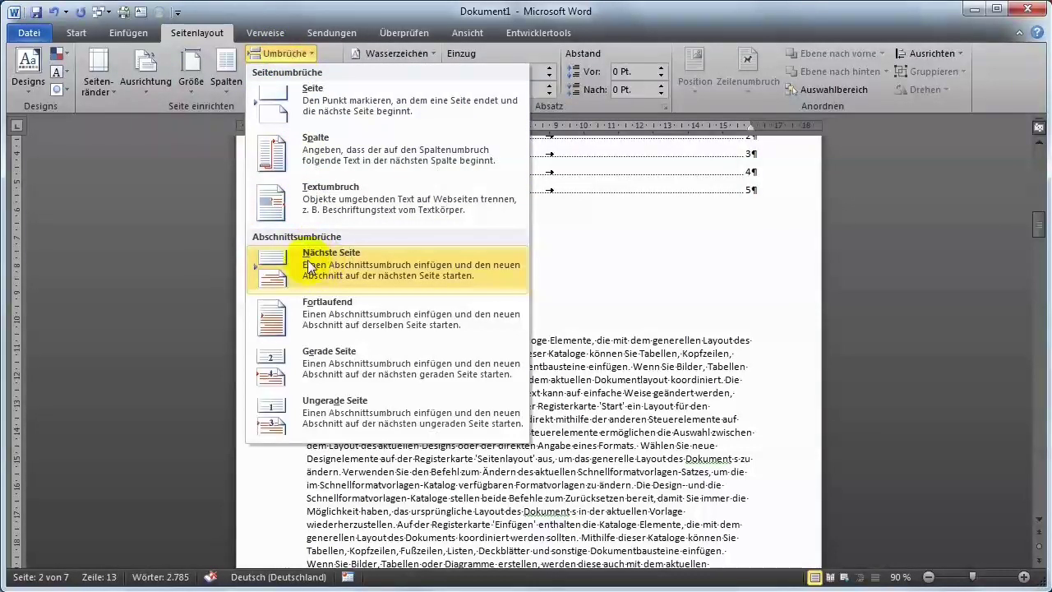
click(333, 263)
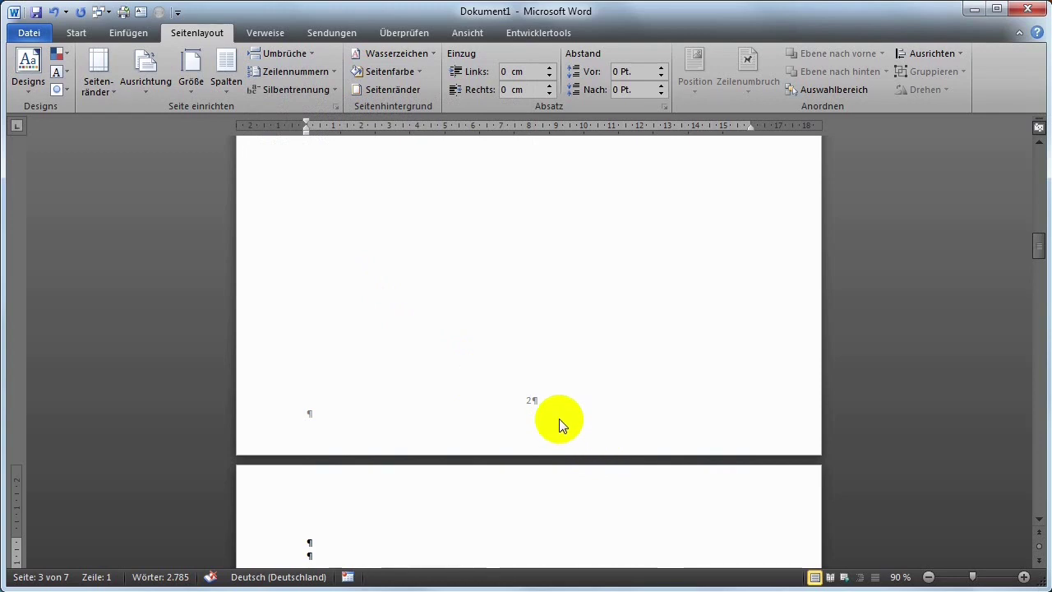
scroll(559, 418, up, 10)
scroll(559, 419, down, 5)
scroll(557, 421, down, 5)
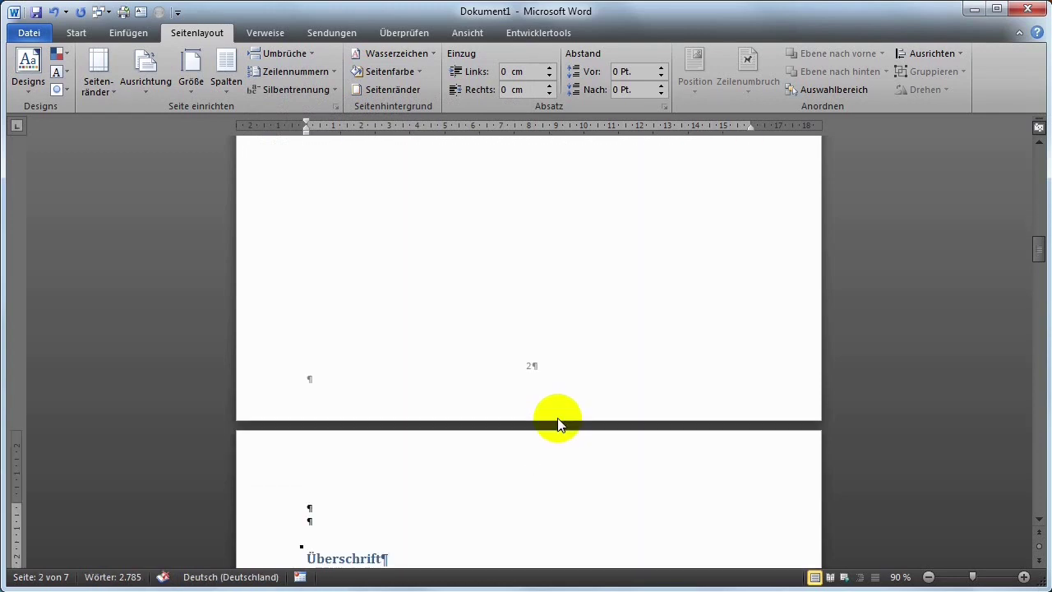
In section 2's first-page footer, turn off 'Mit vorheriger verknüpfen'.
double_click(520, 369)
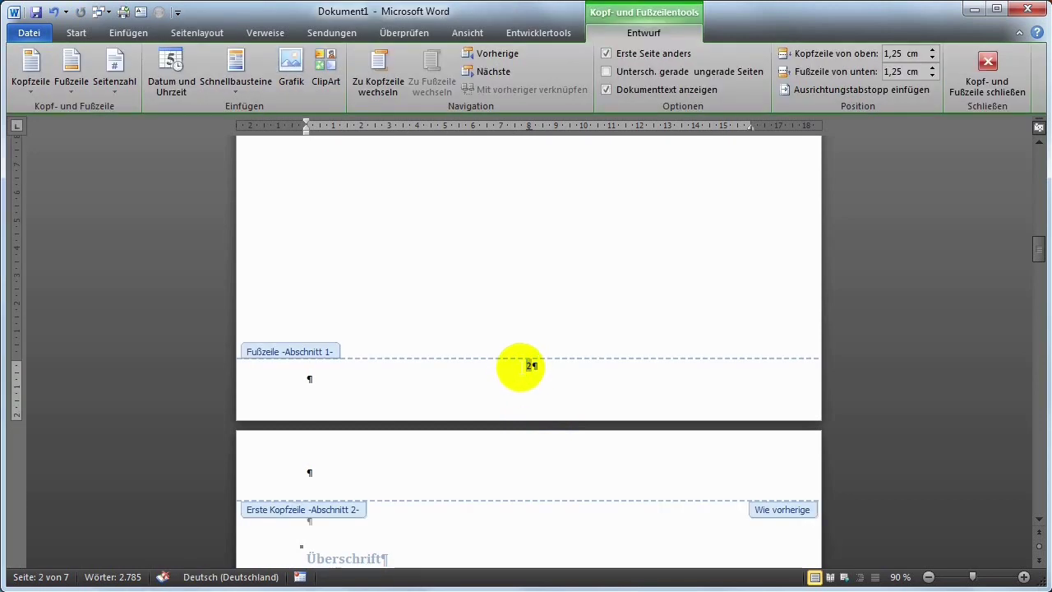
scroll(647, 351, up, 2)
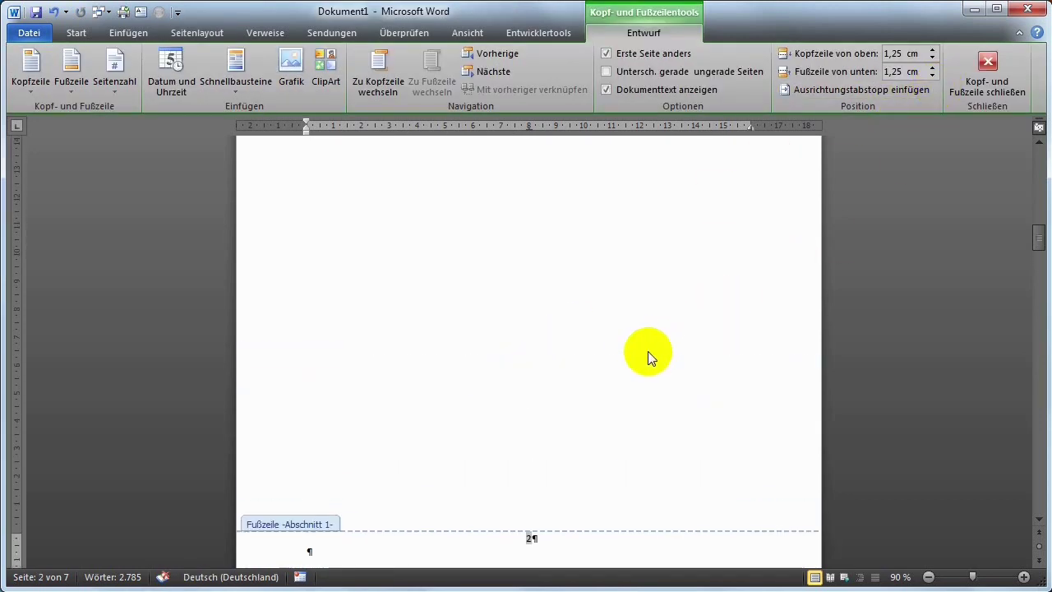
scroll(648, 351, up, 5)
scroll(647, 351, up, 4)
scroll(559, 371, down, 3)
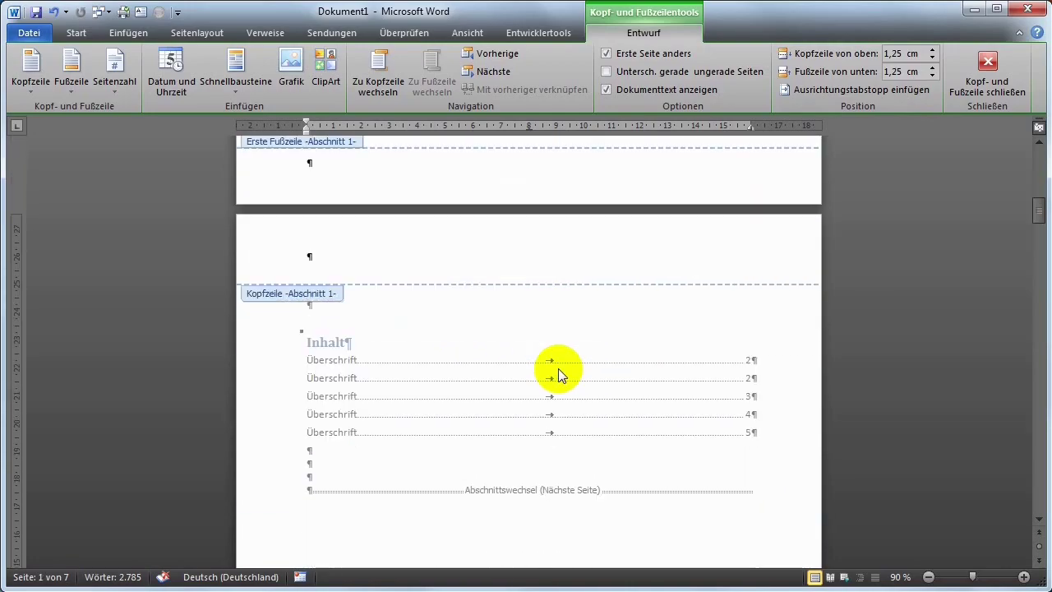
scroll(558, 370, down, 6)
scroll(559, 370, down, 5)
scroll(559, 370, down, 2)
scroll(559, 370, down, 6)
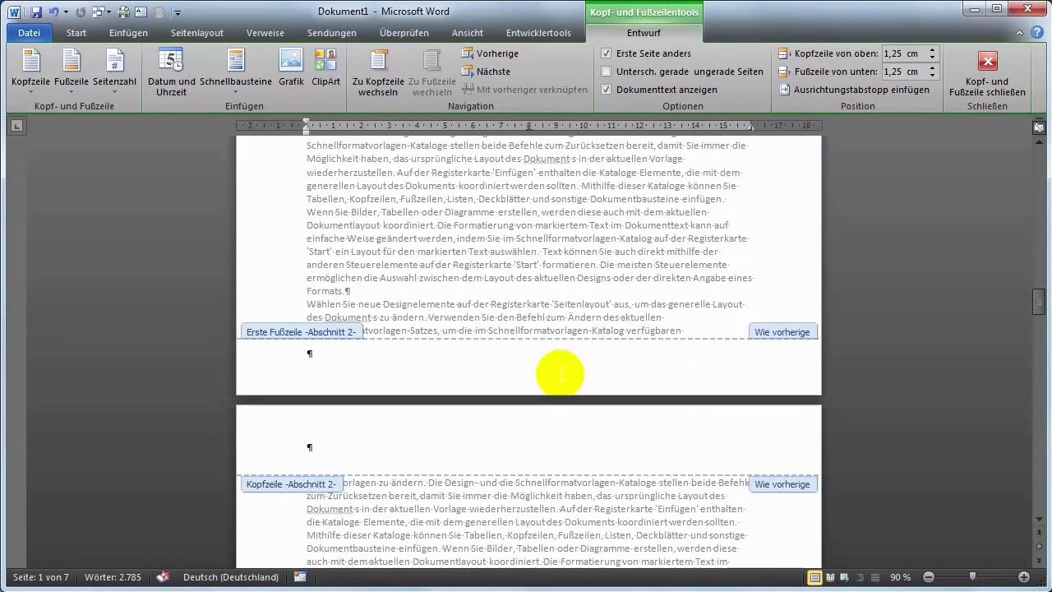
click(548, 367)
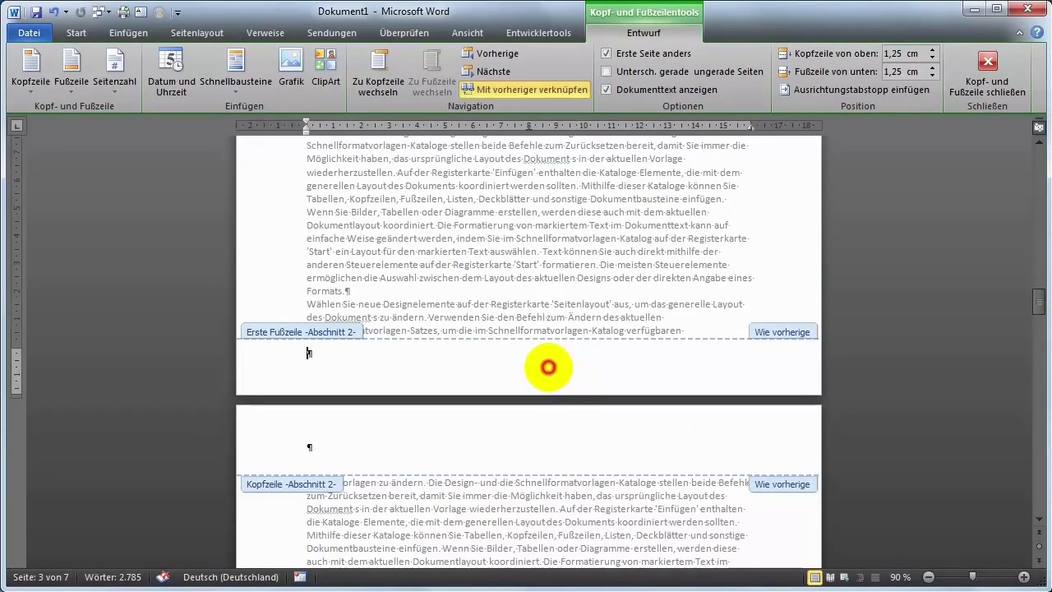
click(530, 91)
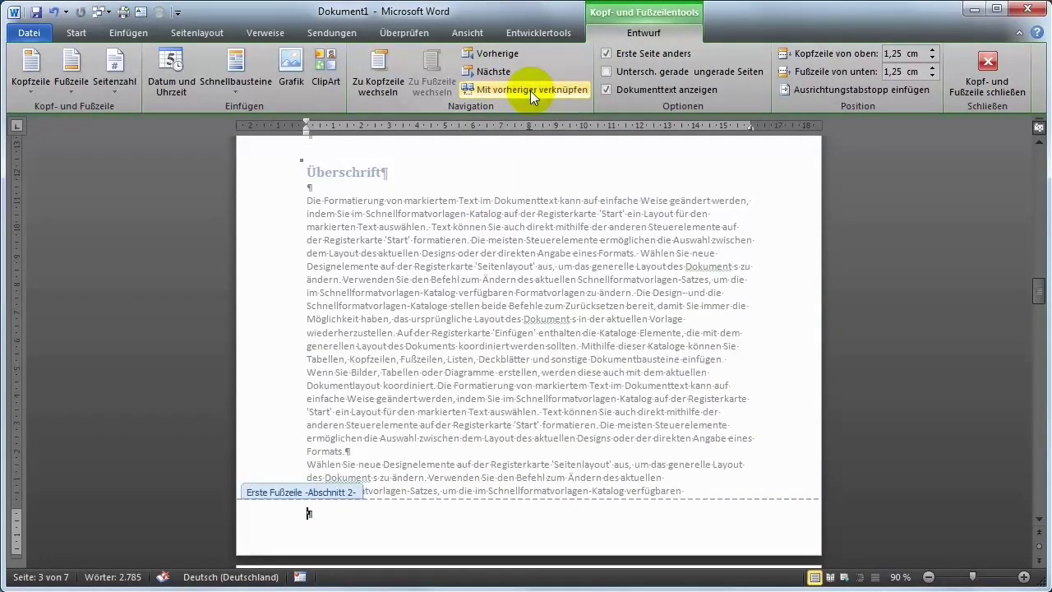
click(114, 78)
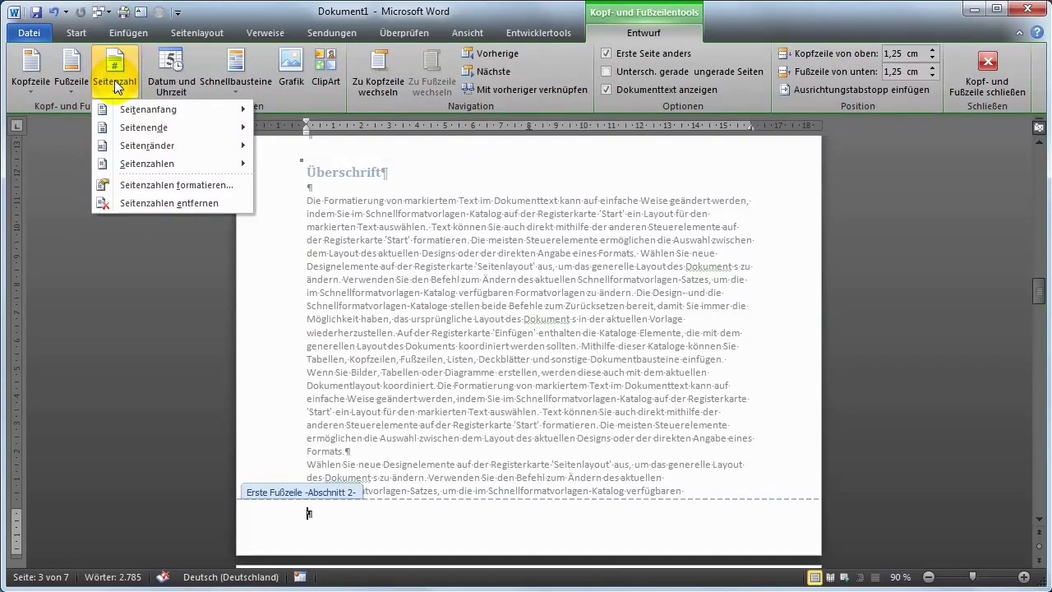
Insert an 'Einfache Zahl 2' page number at the page bottom, numbering from 3, and close the footer.
click(139, 127)
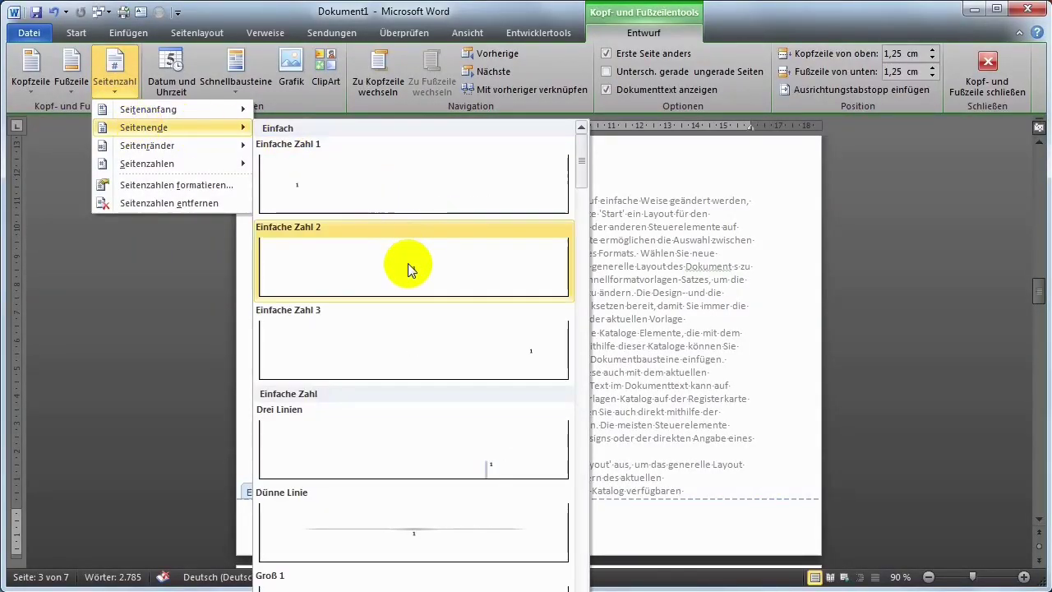
click(407, 268)
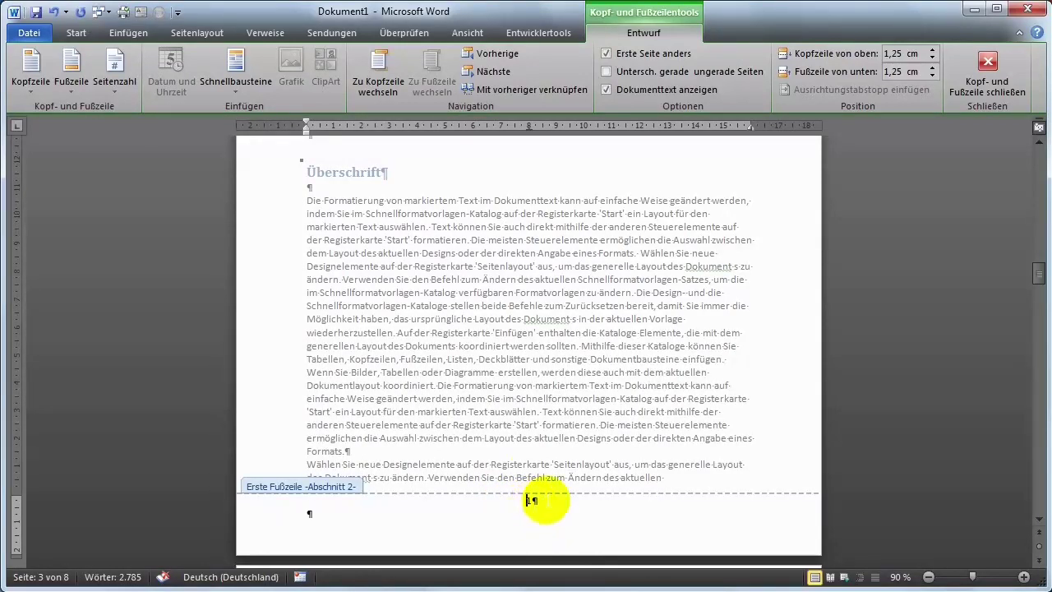
click(112, 73)
mouse_move(148, 163)
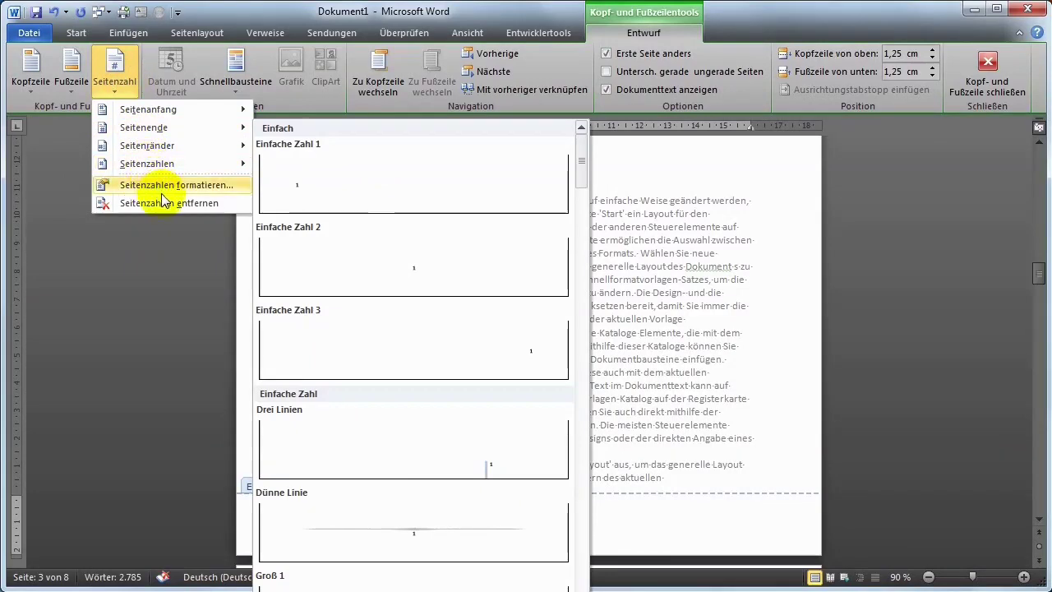
click(163, 186)
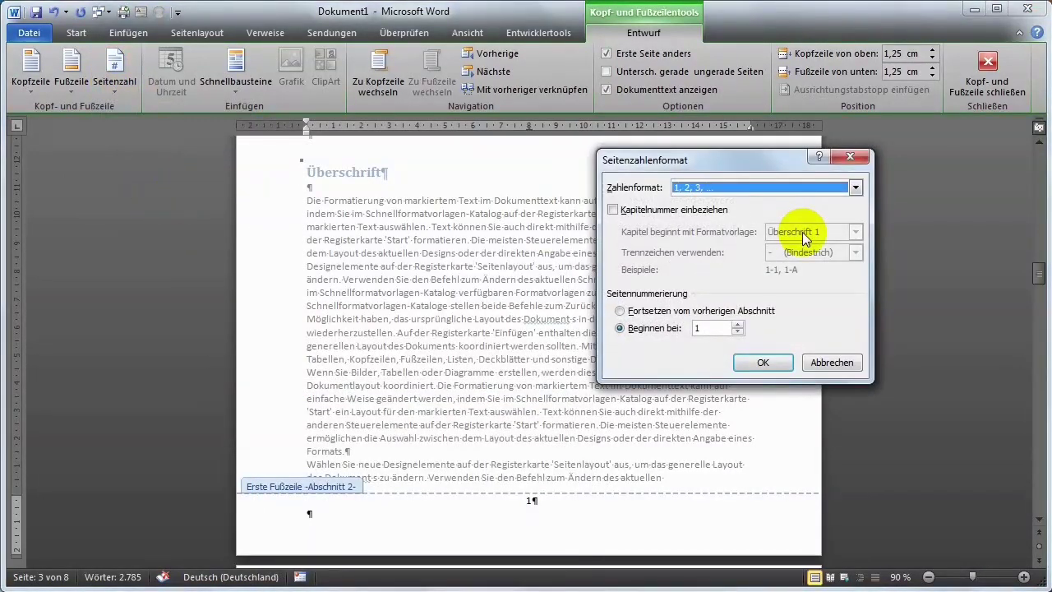
click(738, 323)
click(737, 323)
click(756, 363)
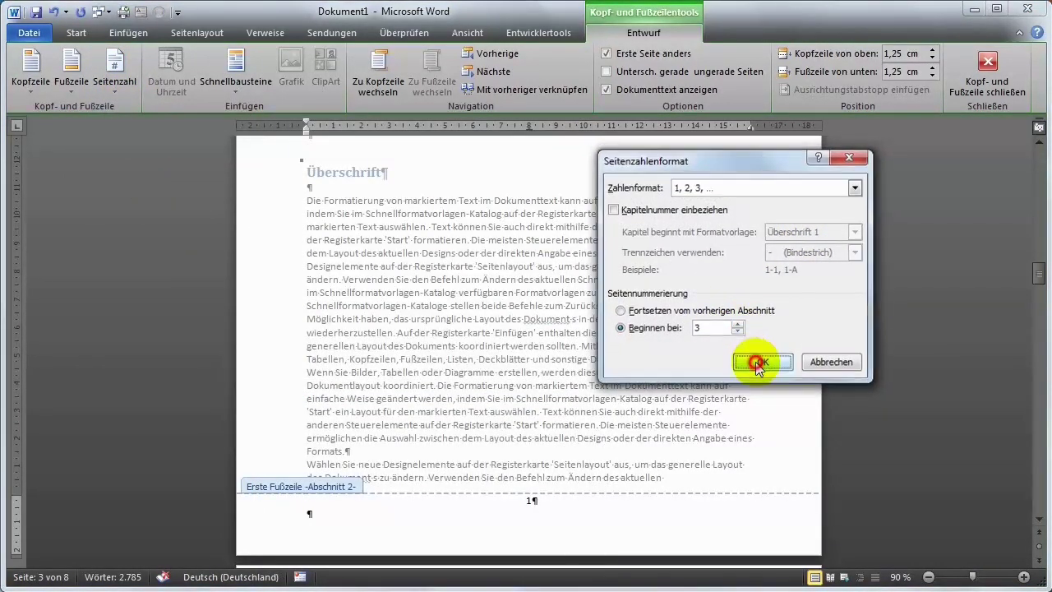
double_click(639, 405)
Scroll to the bottom of page 2 to view its footer number 2.
scroll(645, 407, down, 5)
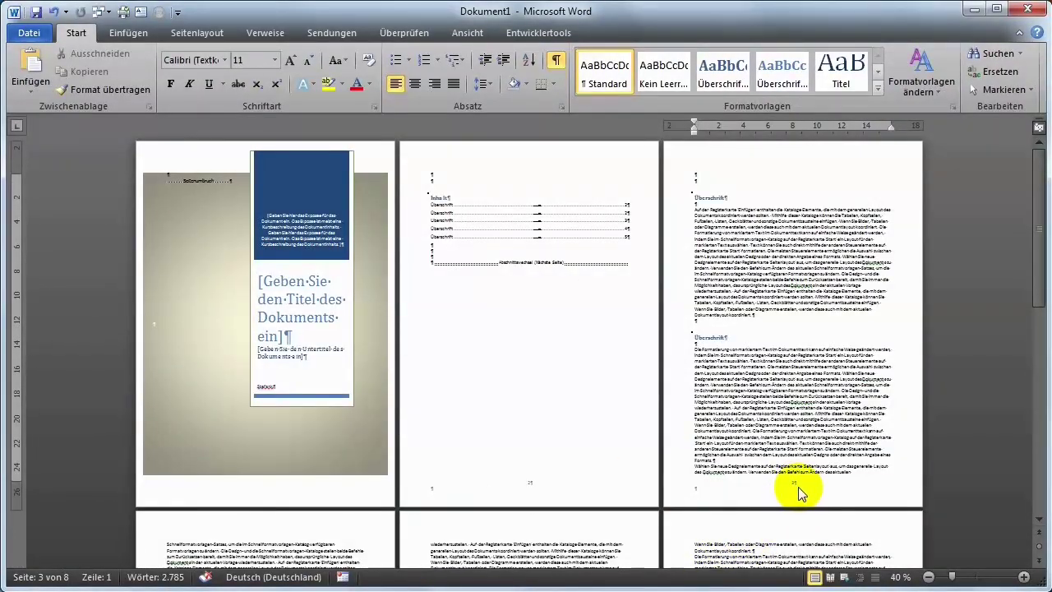
scroll(798, 486, up, 2)
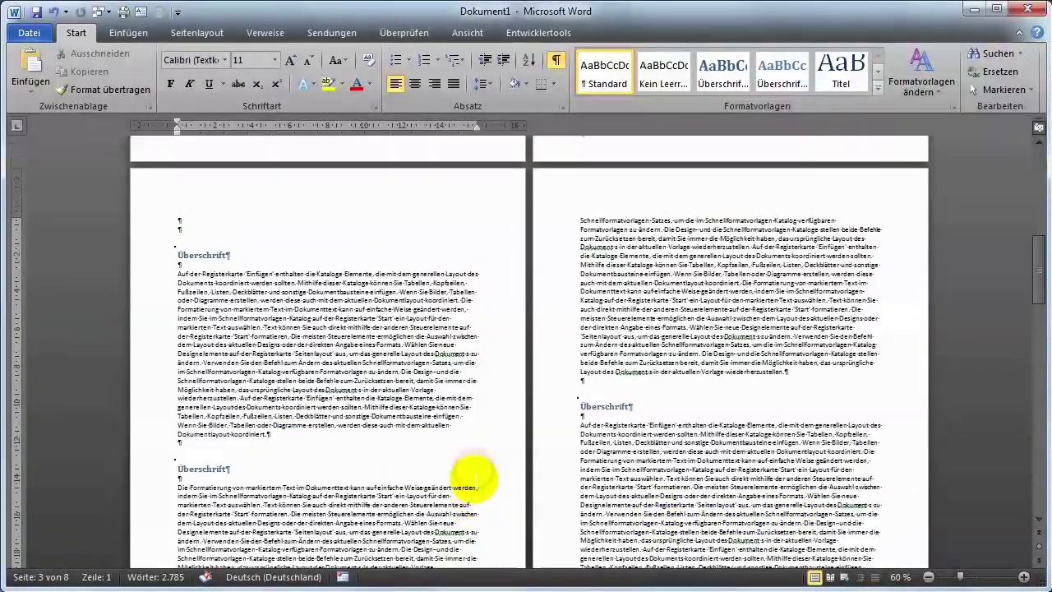
scroll(479, 470, down, 2)
scroll(421, 481, up, 1)
scroll(422, 481, up, 5)
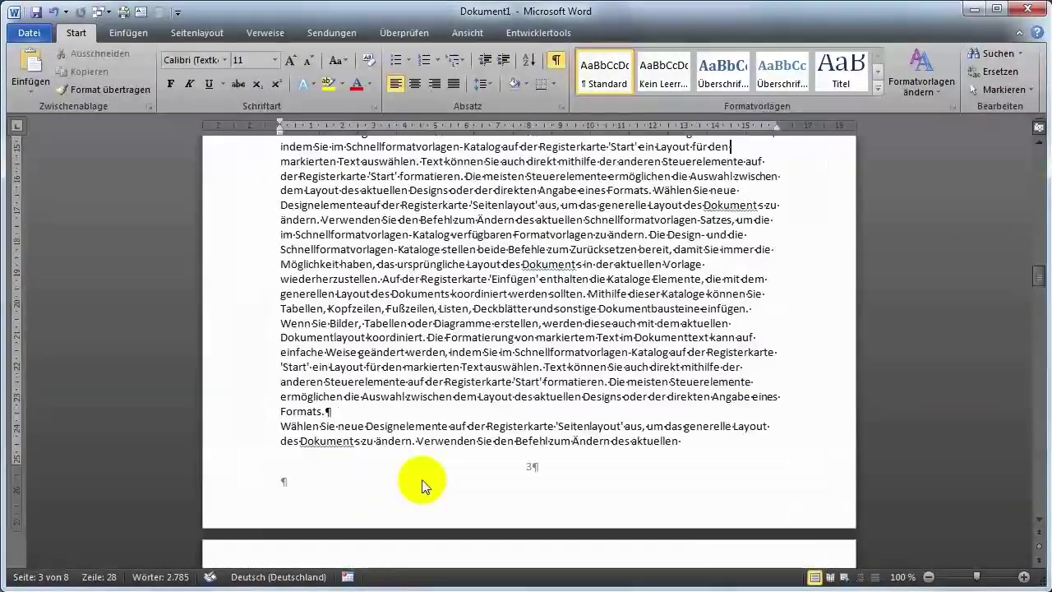
scroll(530, 469, up, 6)
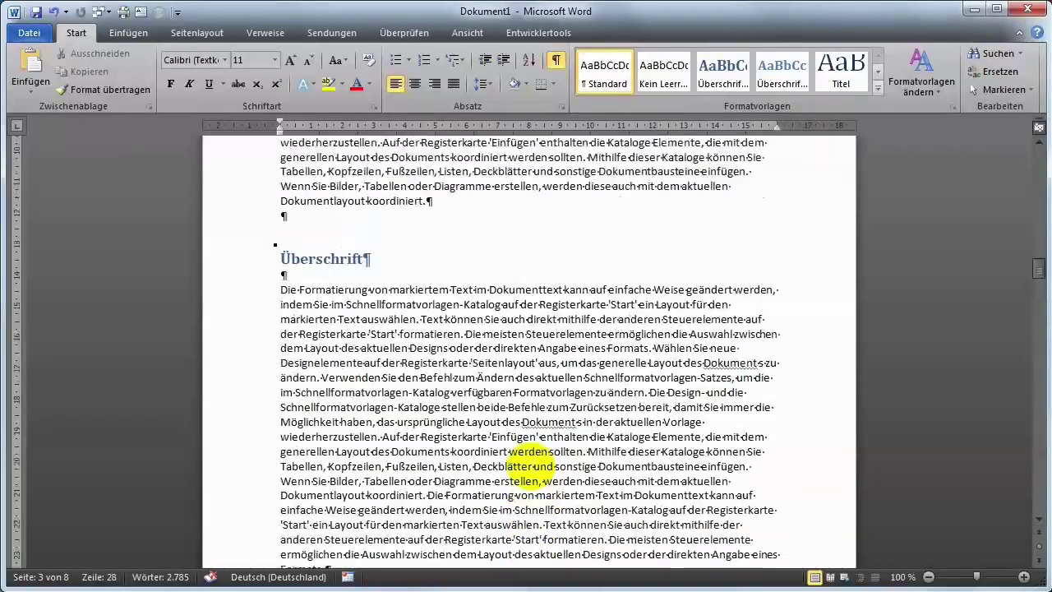
scroll(526, 469, up, 6)
scroll(530, 467, up, 6)
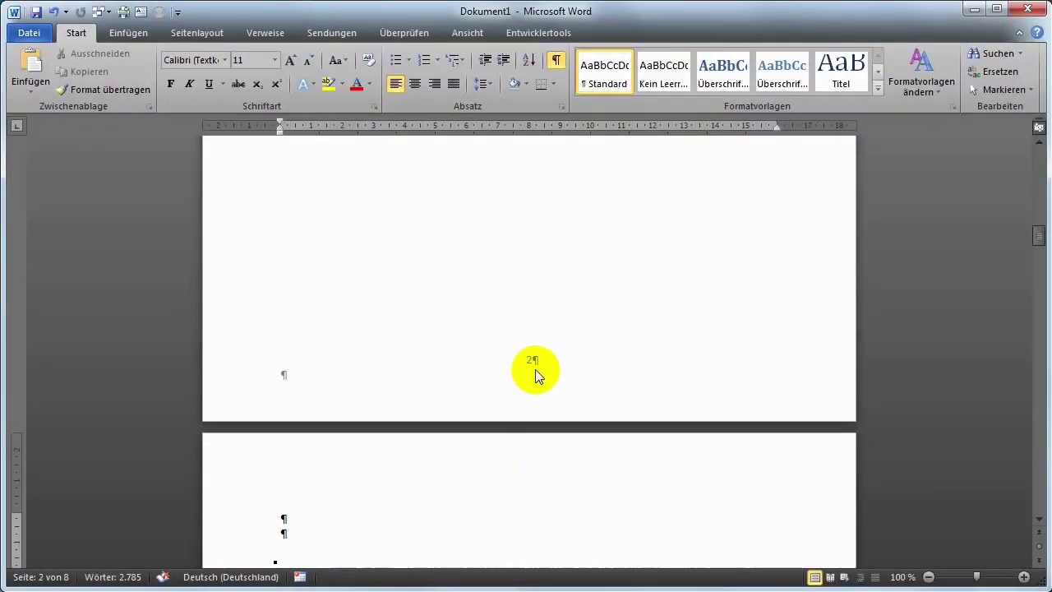
scroll(540, 378, up, 5)
scroll(543, 369, up, 3)
scroll(543, 370, up, 5)
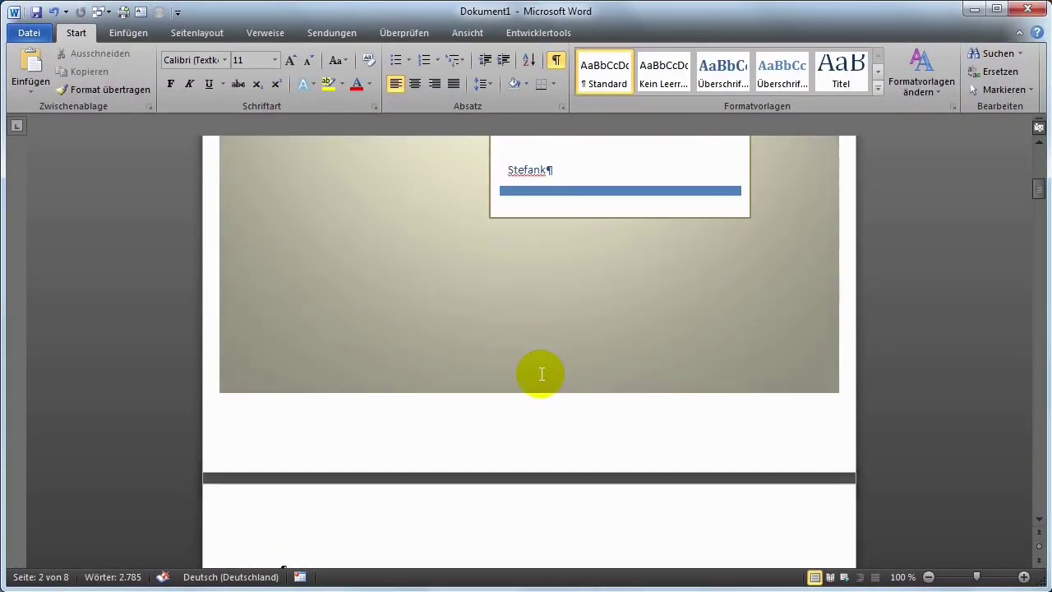
scroll(546, 405, down, 5)
scroll(570, 430, down, 8)
scroll(570, 433, down, 8)
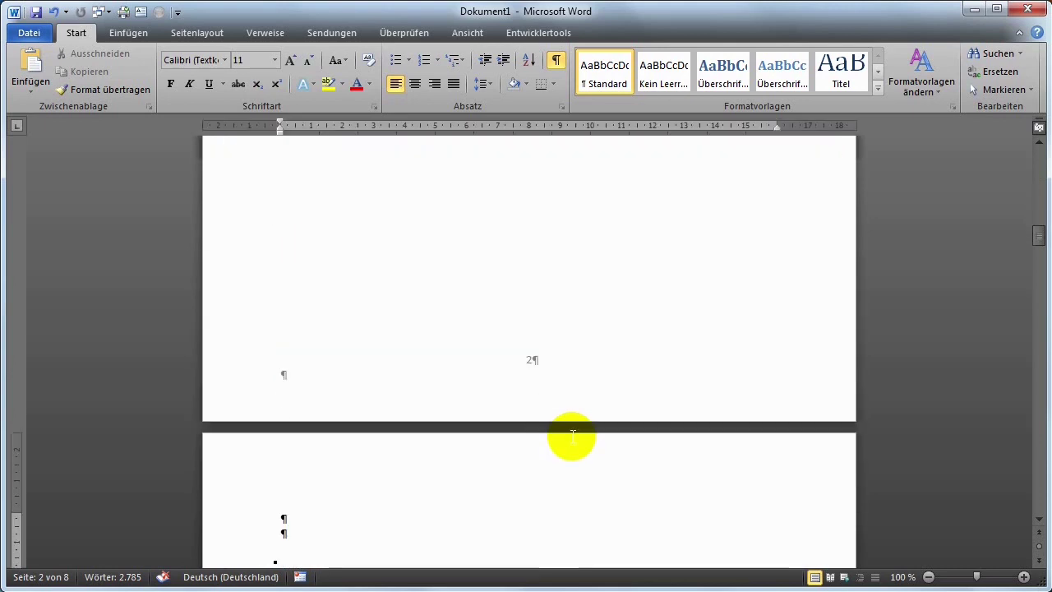
Delete the page number 2 from the contents page footer, then open that page's header.
double_click(508, 359)
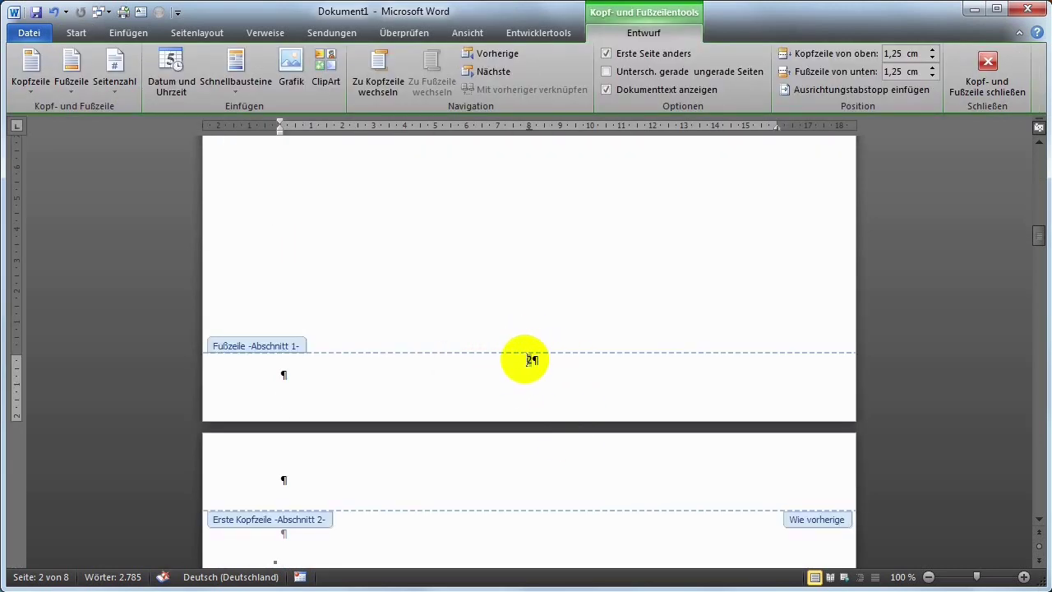
double_click(530, 359)
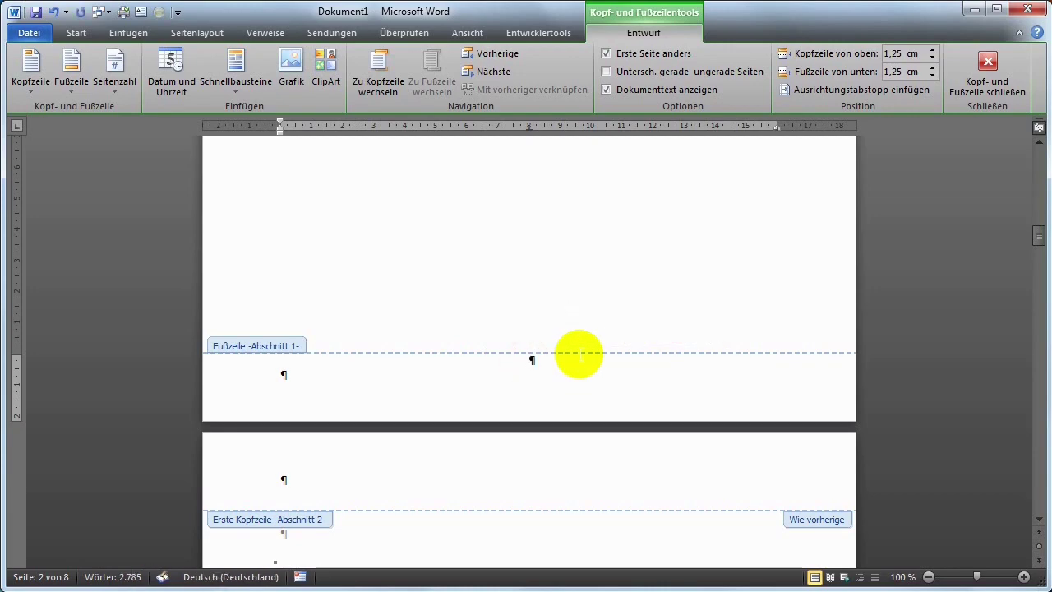
click(987, 79)
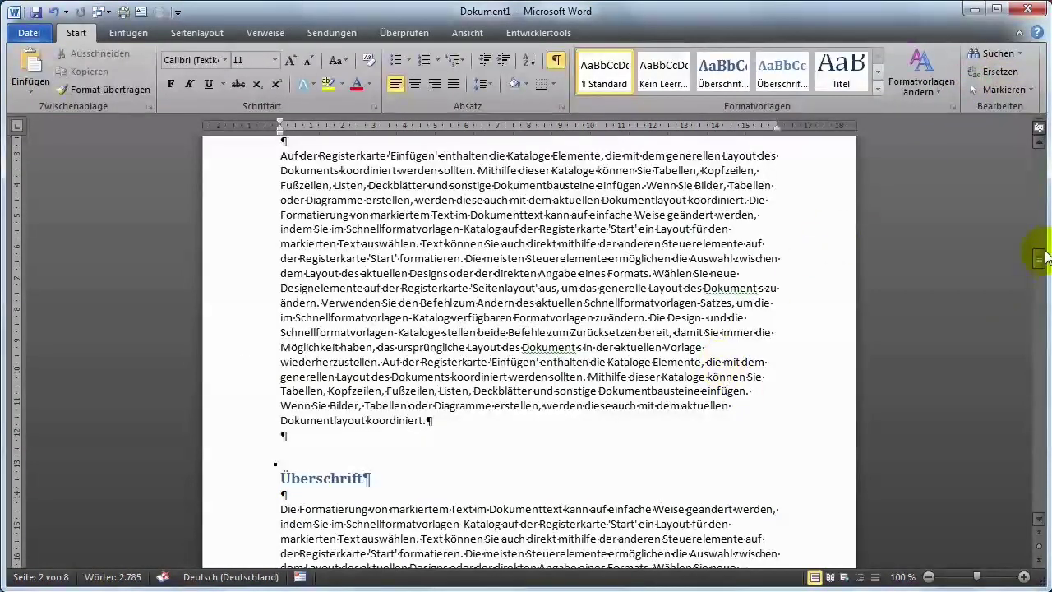
drag(1038, 258, 1038, 205)
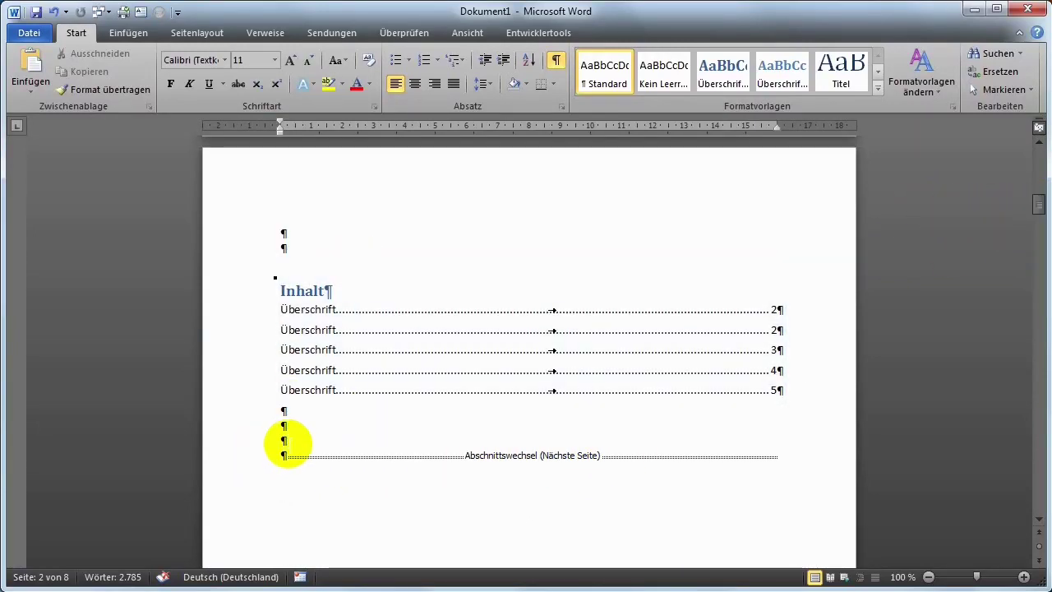
double_click(316, 185)
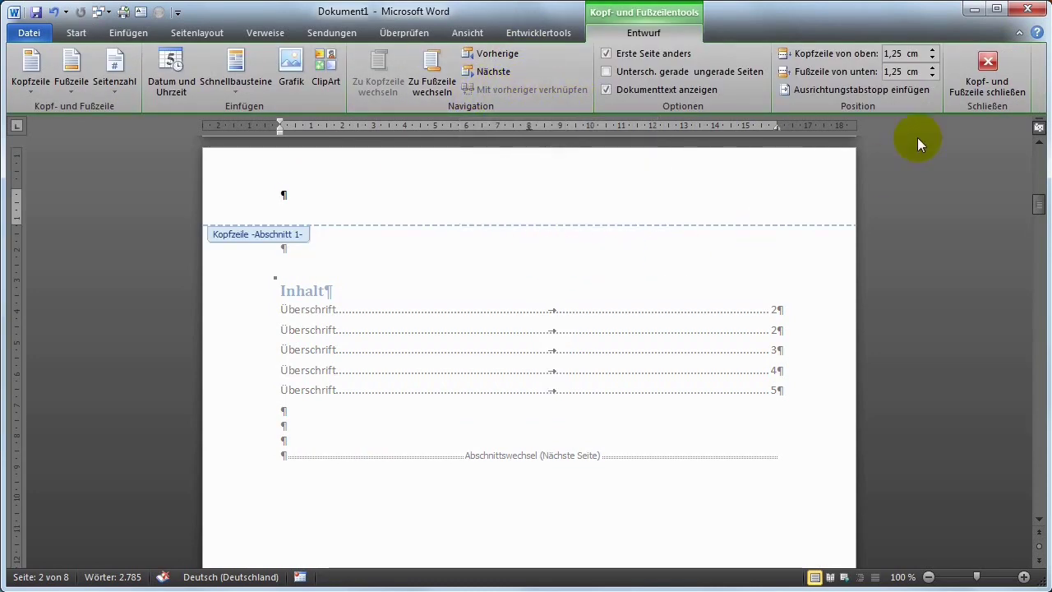
Close header editing and scroll through pages 2–4 to check their footers.
click(987, 74)
scroll(780, 293, down, 5)
scroll(781, 293, down, 5)
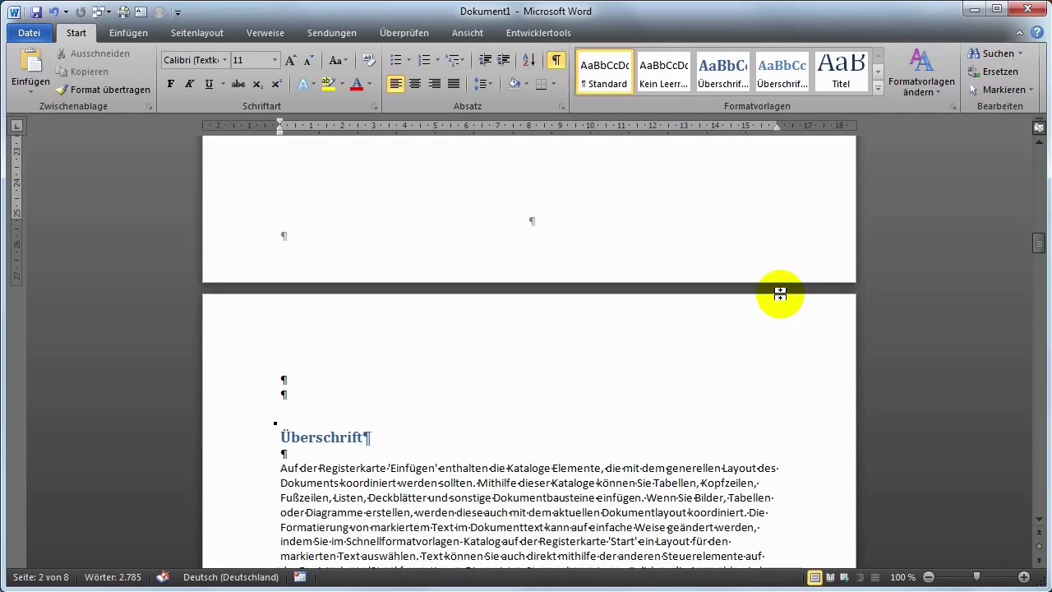
scroll(781, 294, down, 5)
scroll(780, 293, down, 5)
scroll(781, 293, down, 5)
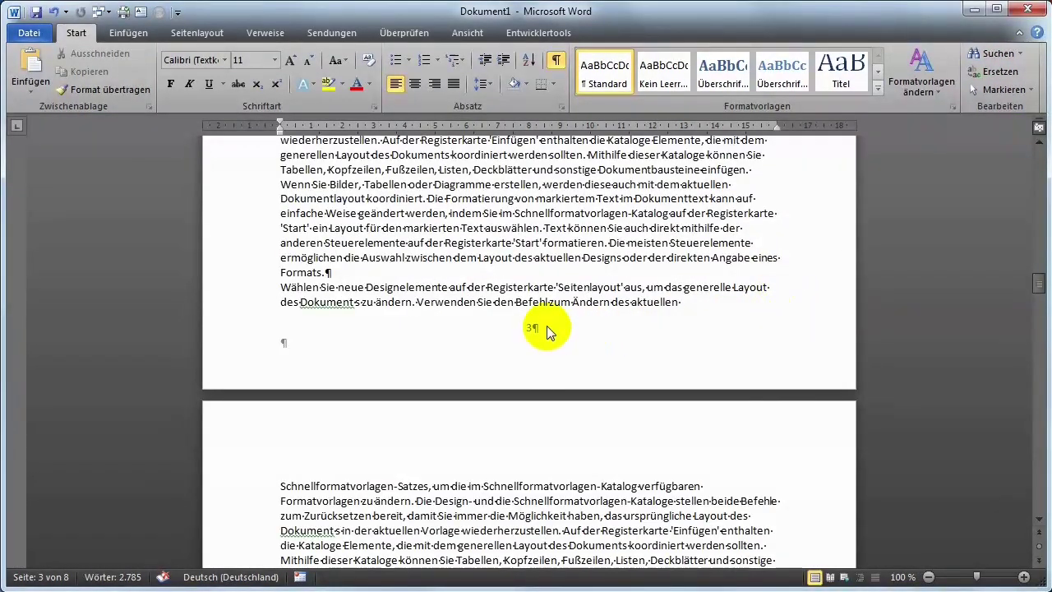
scroll(534, 321, up, 5)
scroll(534, 313, up, 3)
scroll(535, 306, up, 4)
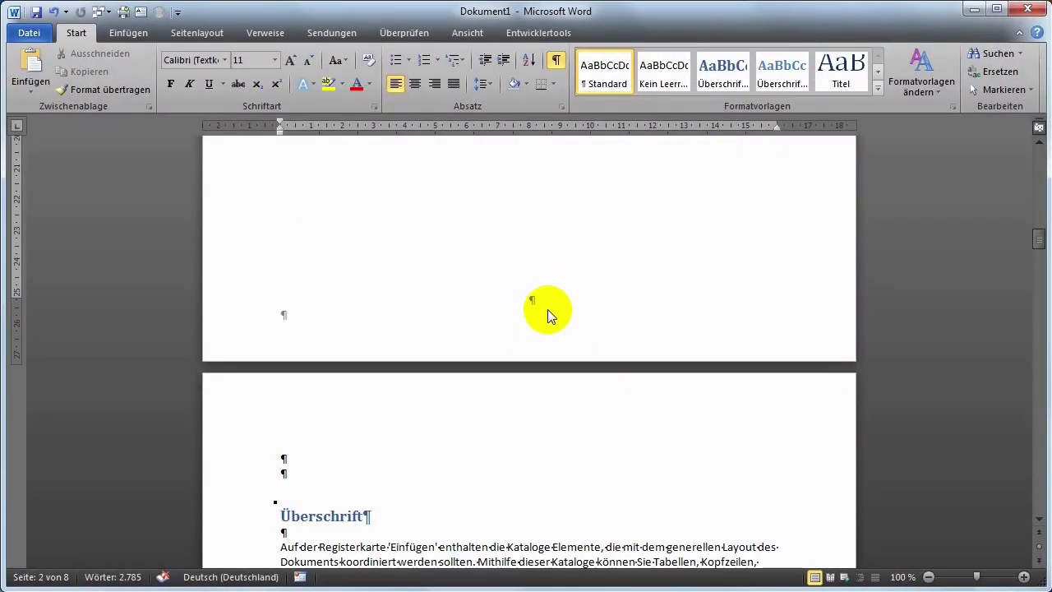
scroll(547, 309, up, 1)
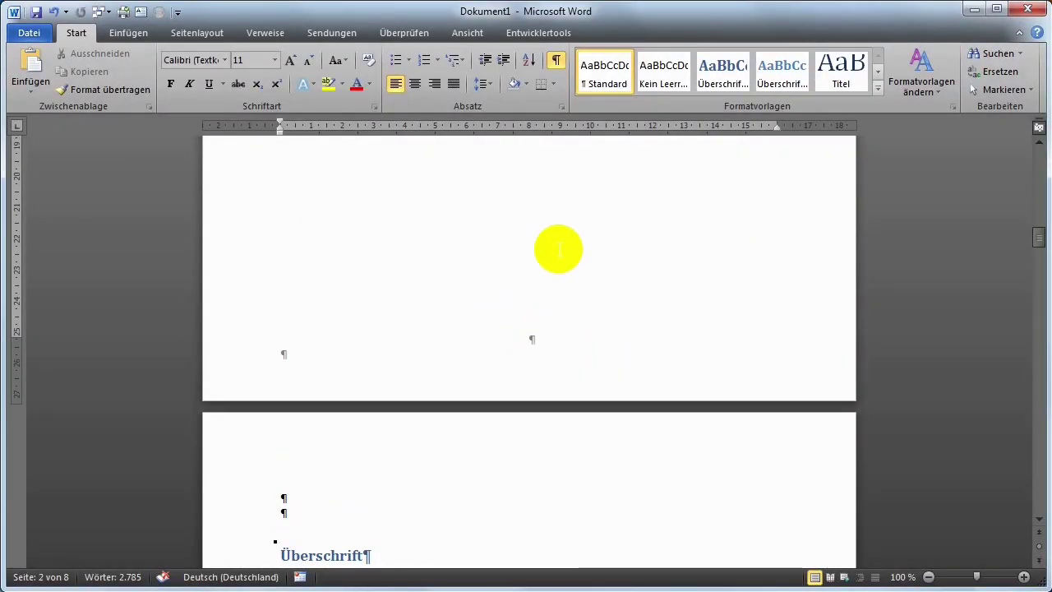
scroll(527, 293, down, 4)
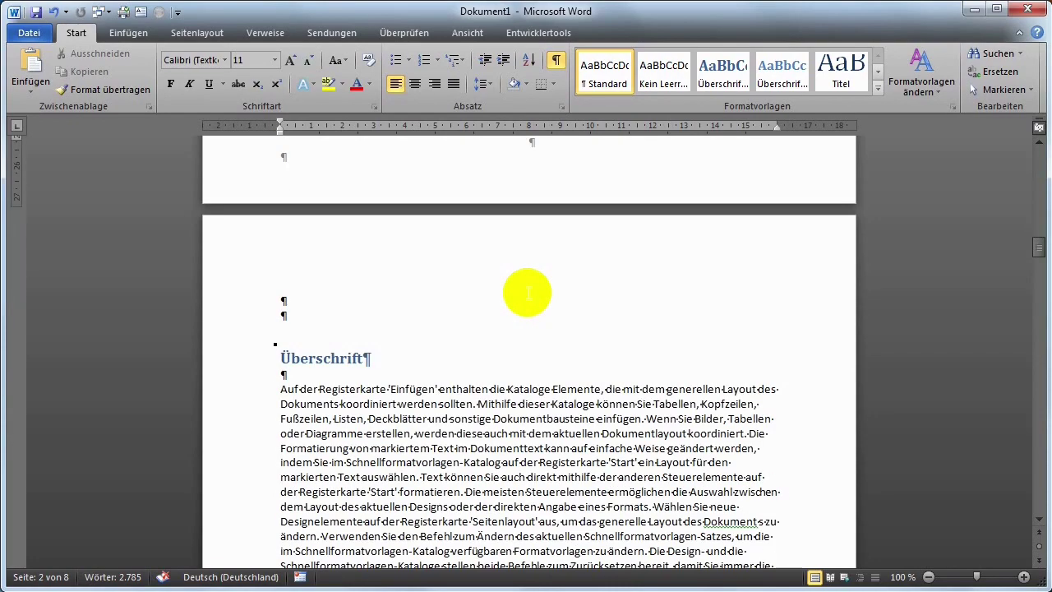
scroll(529, 297, down, 7)
scroll(532, 305, down, 7)
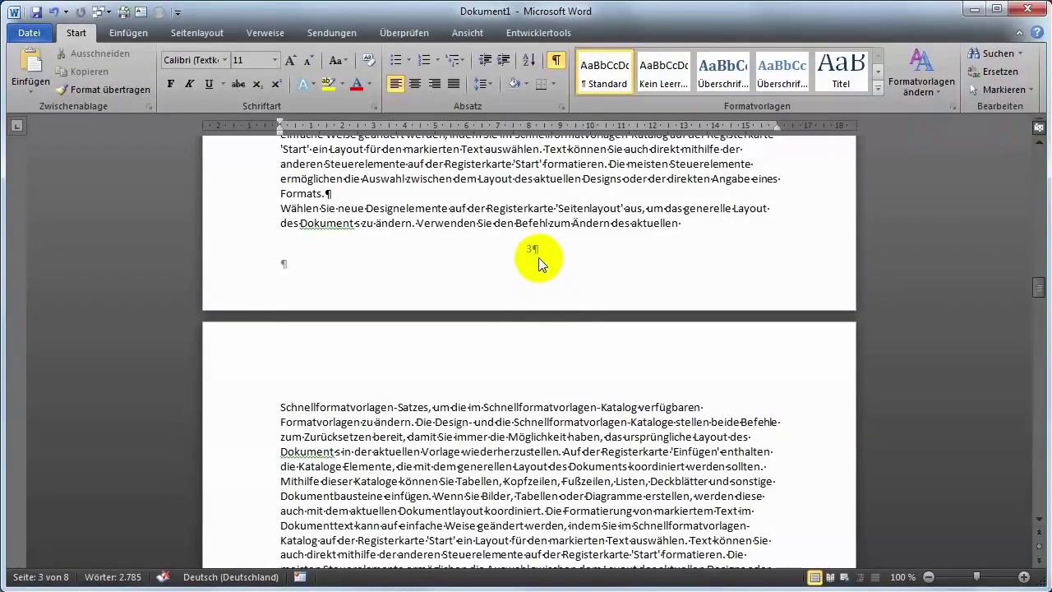
scroll(539, 283, down, 5)
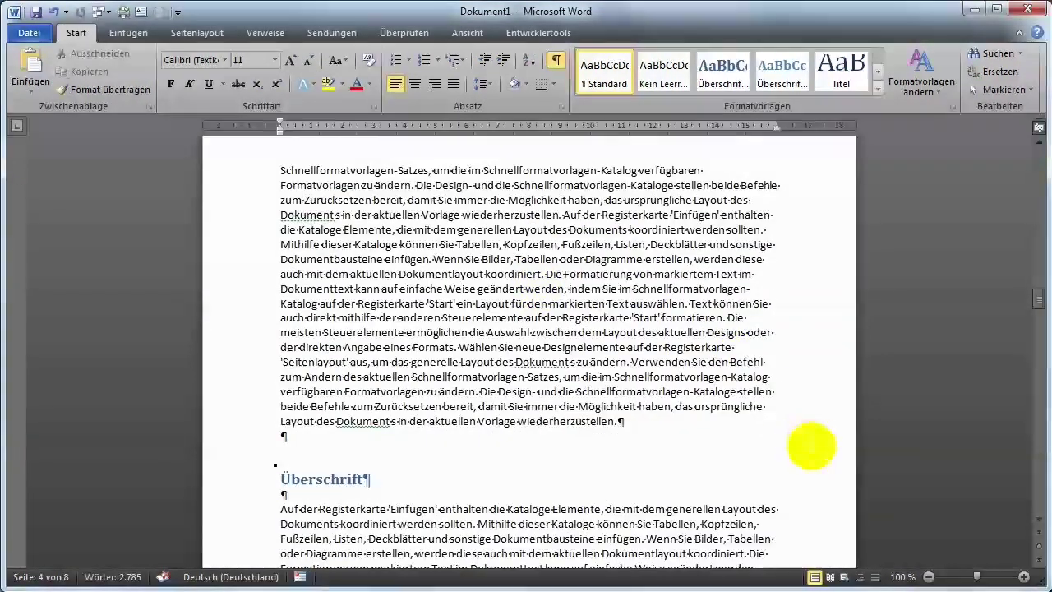
Zoom out to 50 % to see several pages at once.
click(928, 577)
click(928, 577)
click(928, 577)
click(929, 577)
click(929, 577)
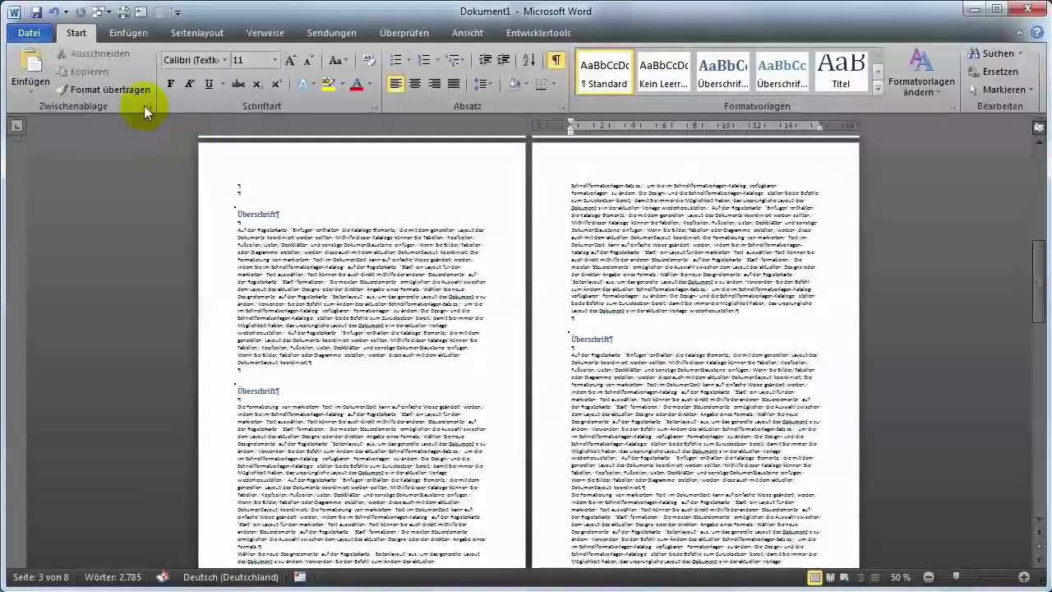
Insert a 'Nächste Seite' section break at the cursor.
click(194, 34)
click(279, 52)
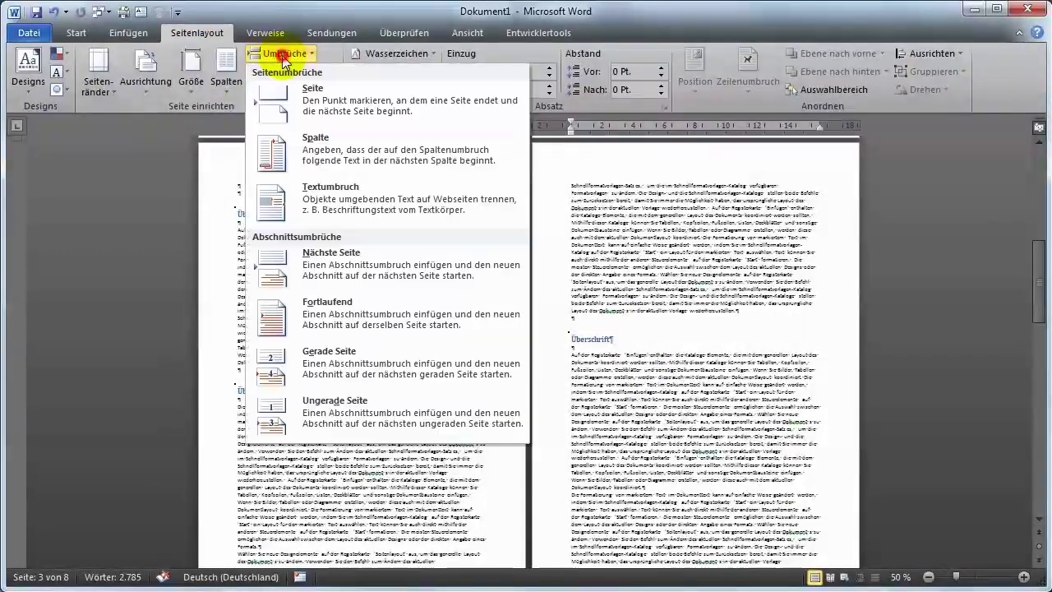
click(352, 275)
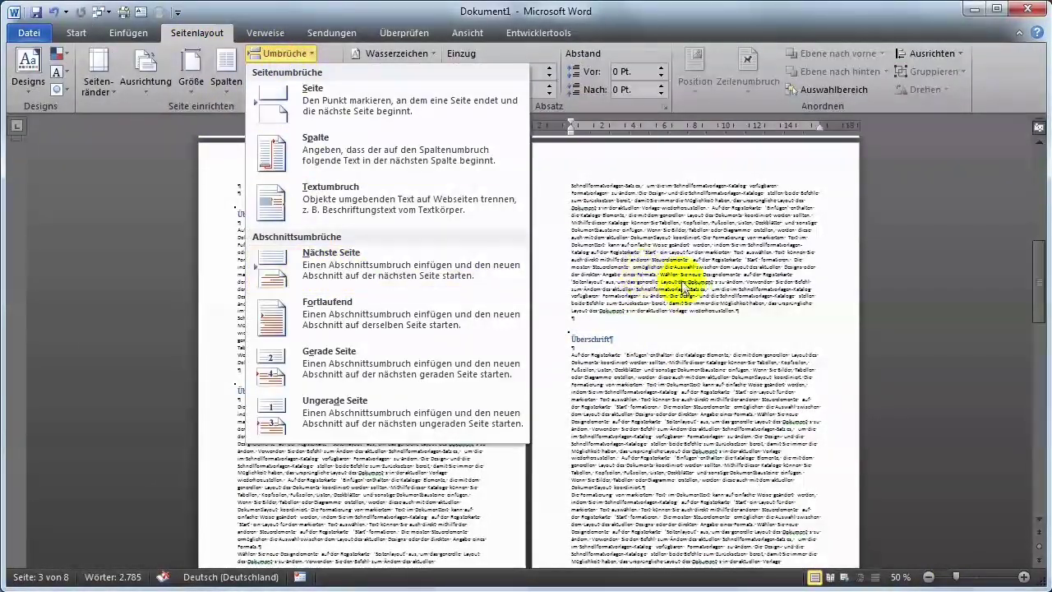
Insert another 'Nächste Seite' break after the paragraph ending 'Dokumentlayout koordiniert.'.
scroll(684, 338, up, 5)
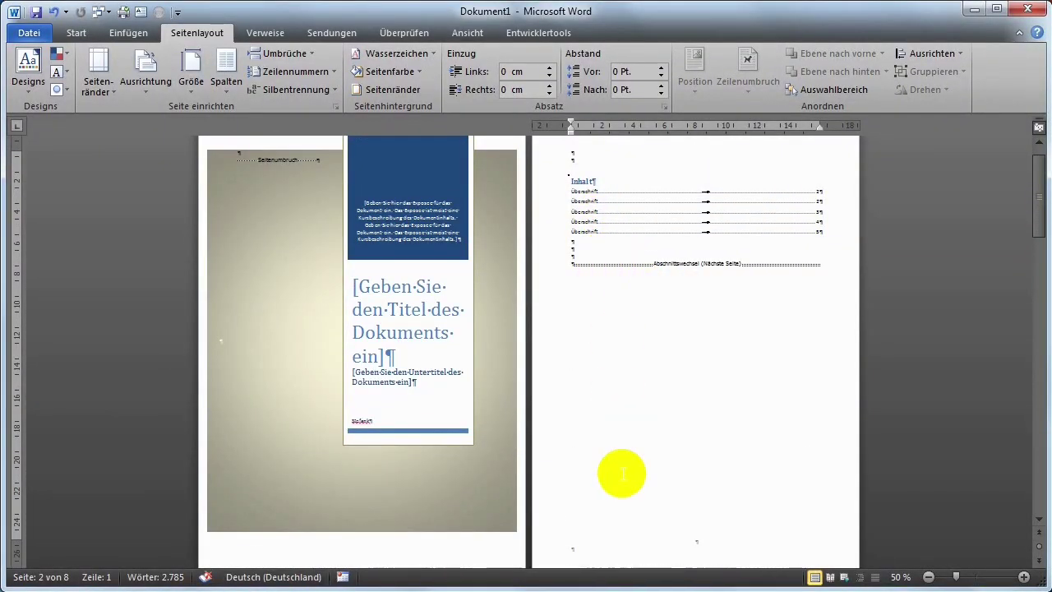
scroll(620, 469, down, 3)
scroll(620, 469, down, 6)
scroll(622, 472, down, 5)
scroll(622, 472, down, 3)
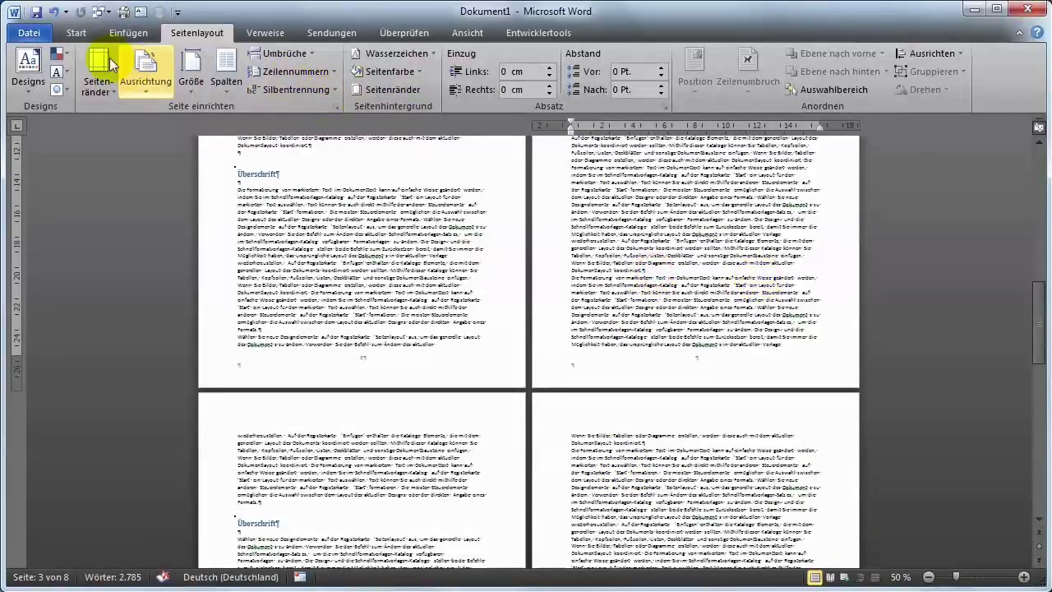
click(283, 54)
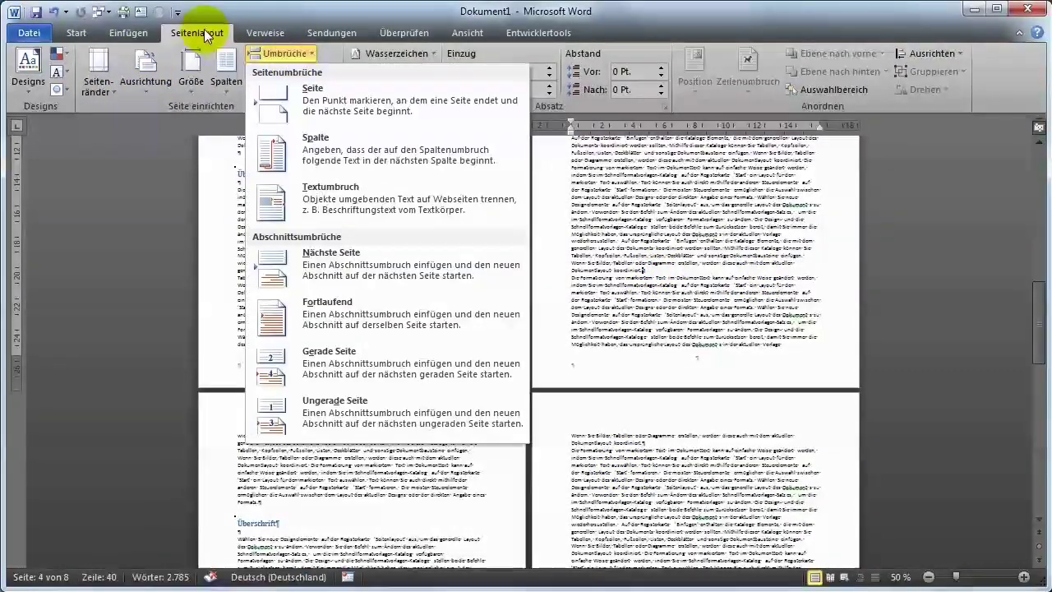
click(352, 262)
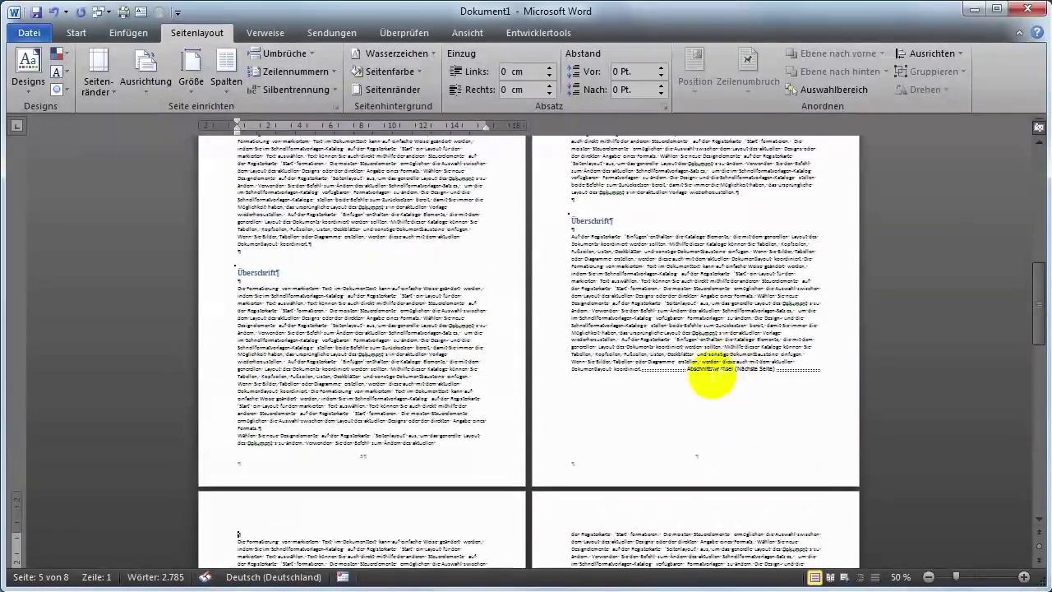
Set the new section's pages 3 and 4 to 'Querformat' (landscape).
ctrl+scroll(715, 396, down, 1)
ctrl+scroll(715, 396, down, 1)
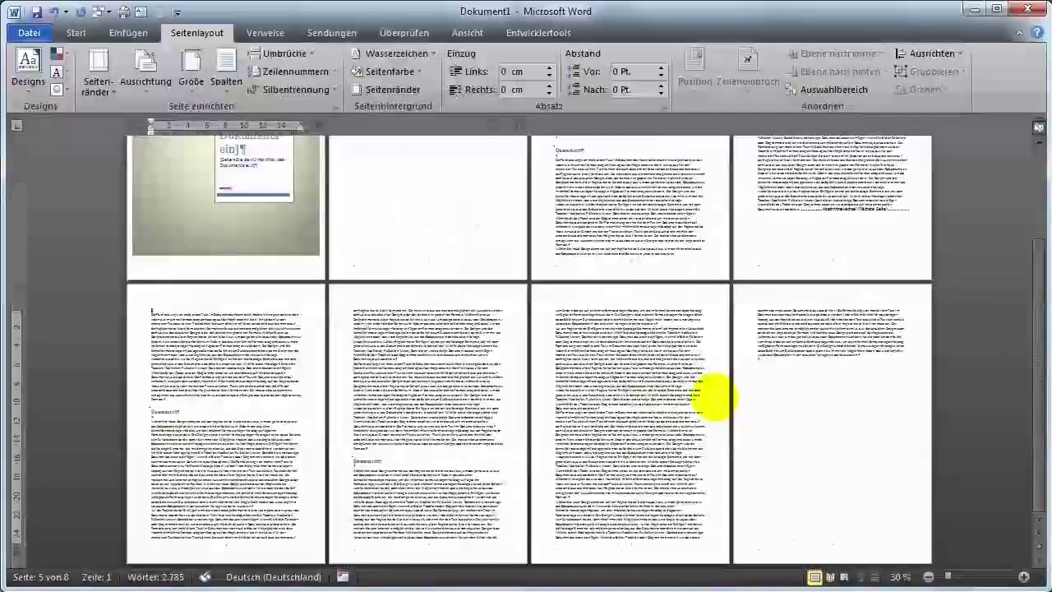
ctrl+scroll(715, 396, down, 1)
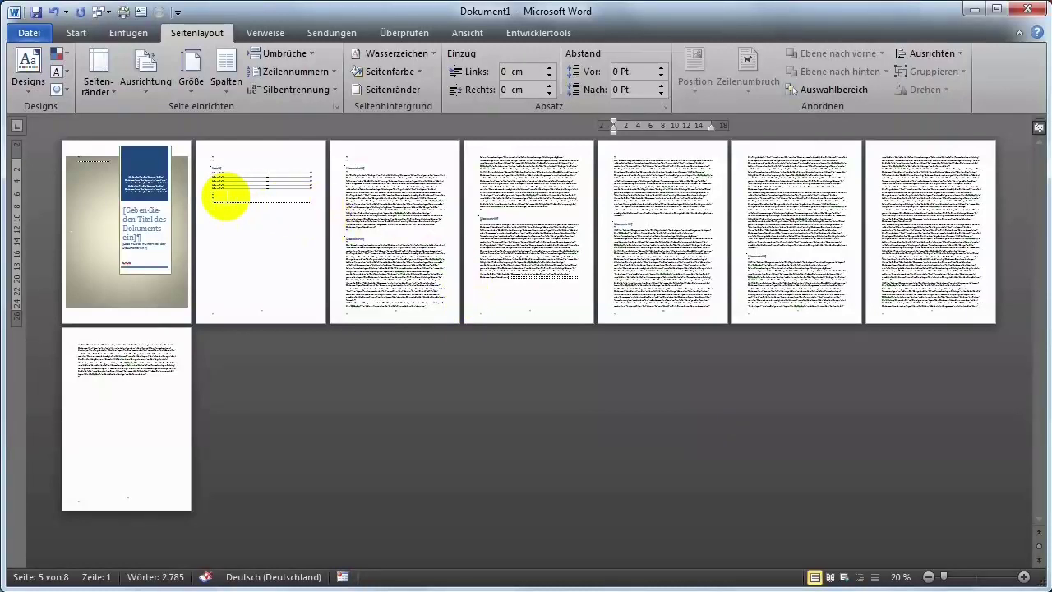
click(225, 205)
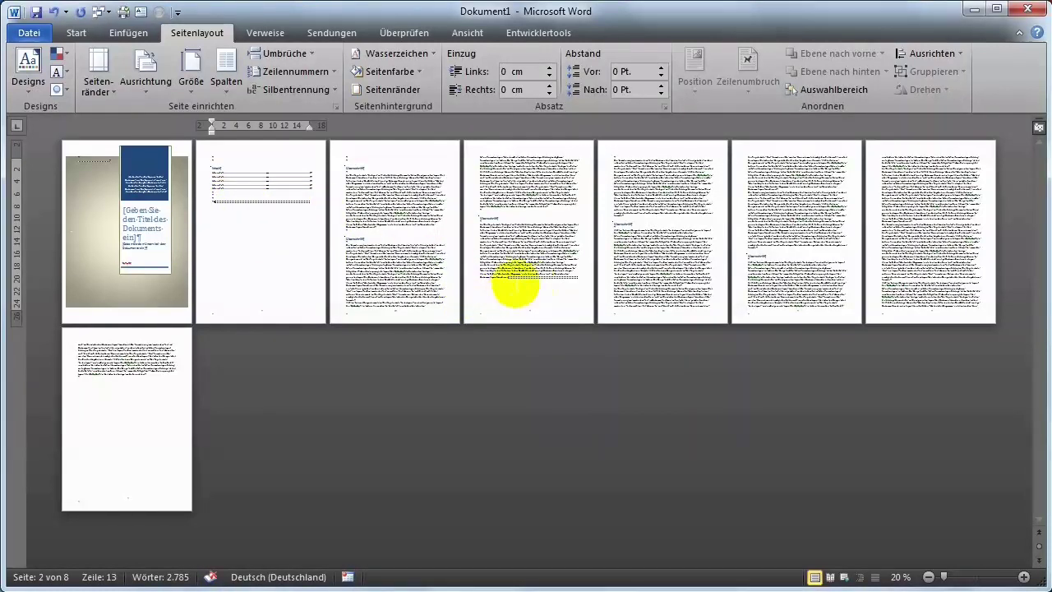
click(530, 278)
click(403, 201)
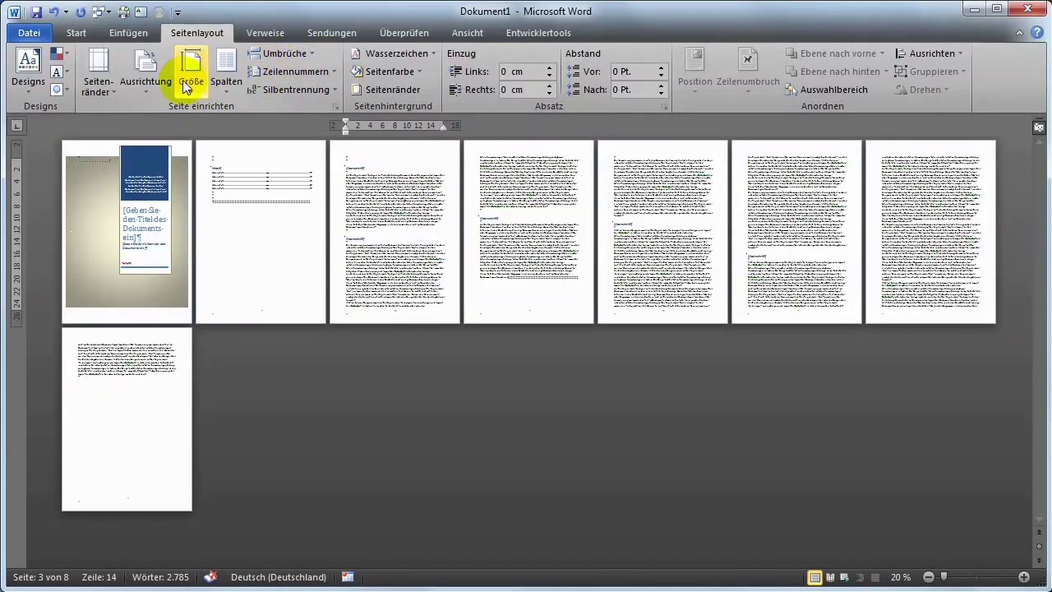
click(157, 87)
click(187, 154)
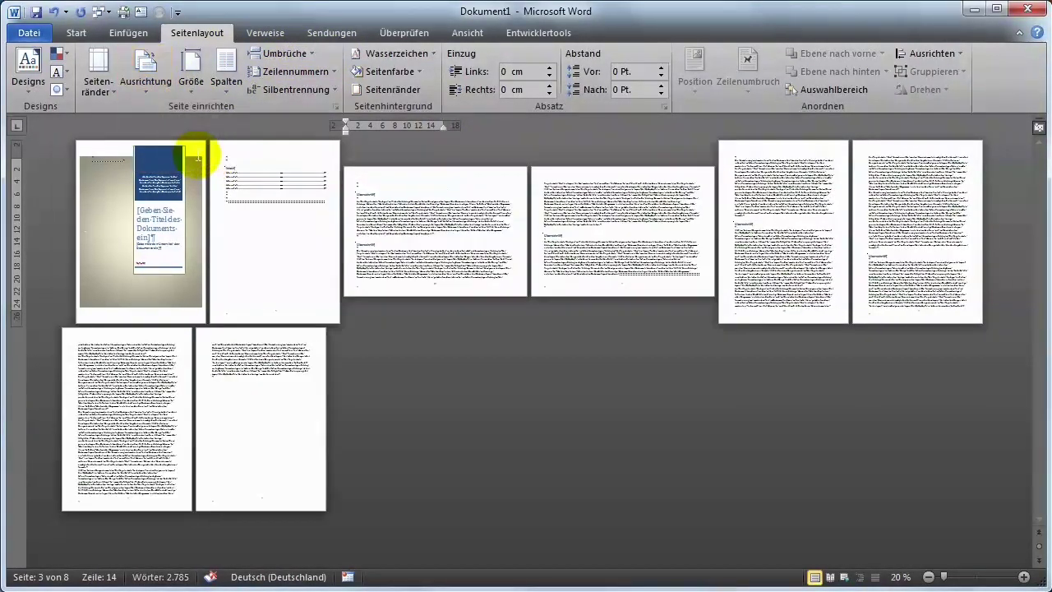